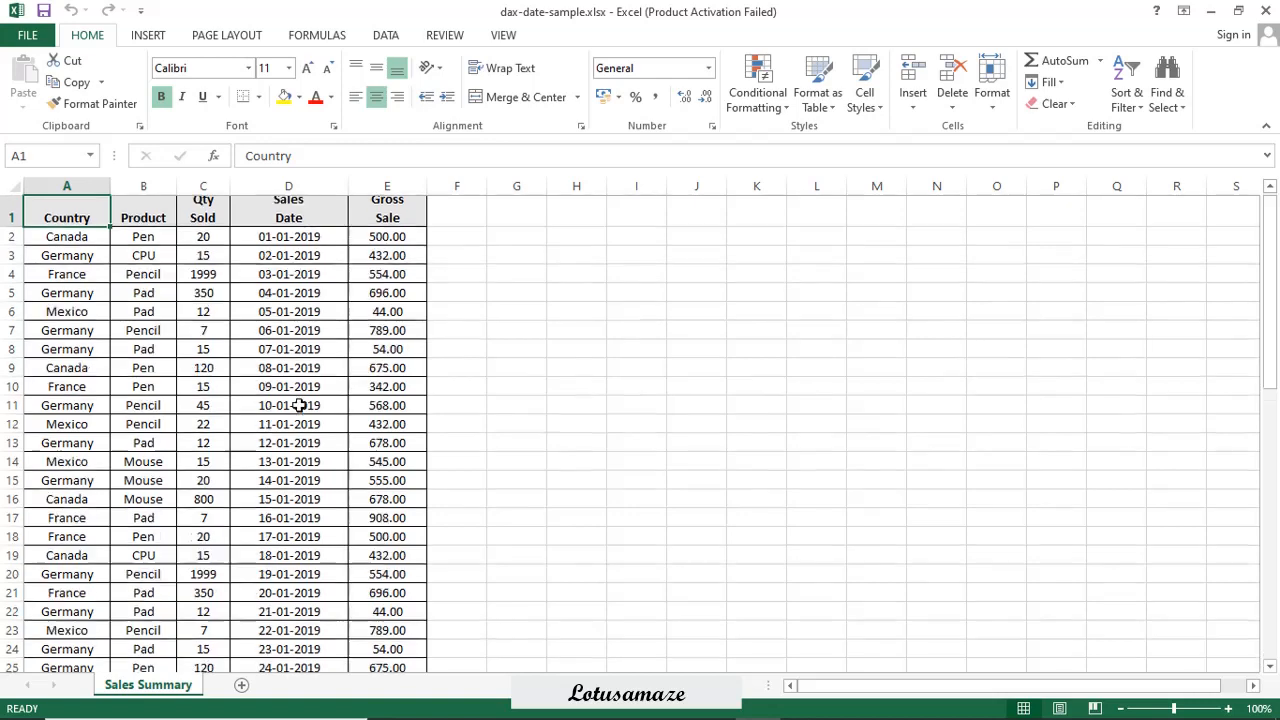
Step: Look through the sales records in the Sales Summary worksheet
scroll(302, 402, down, 16)
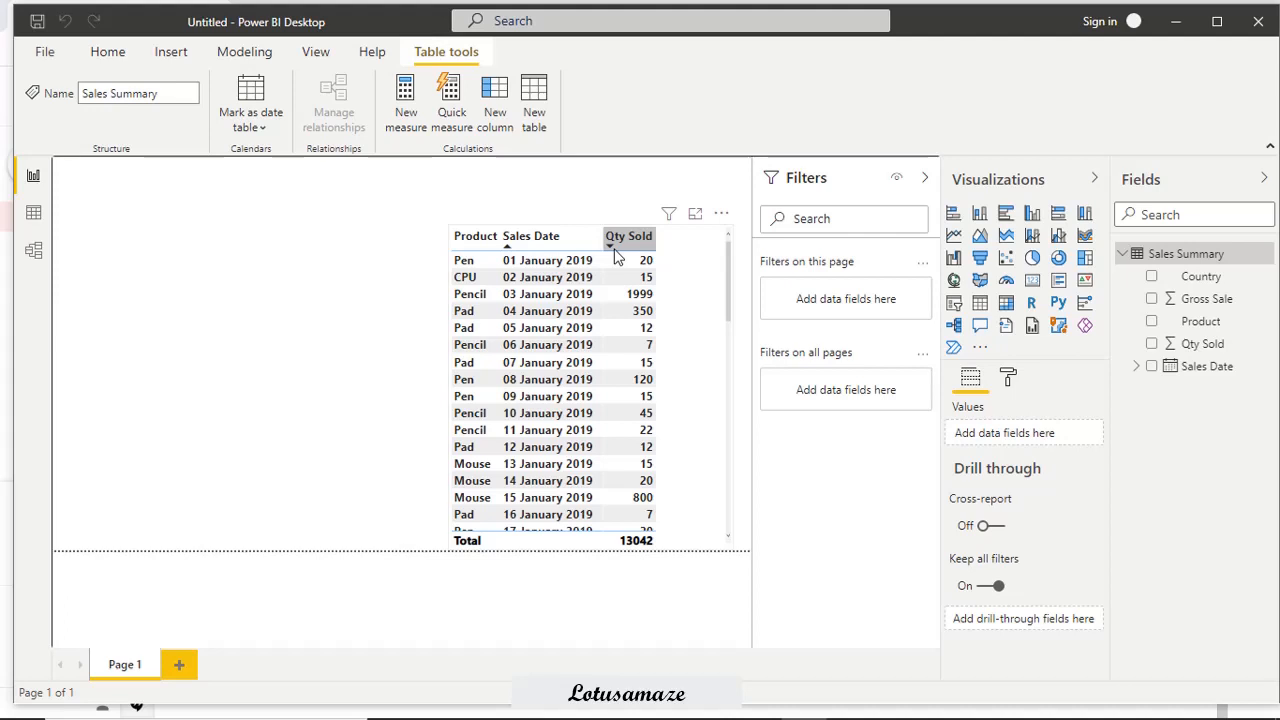
Step: Create a measure in the Sales Summary table that starts with CALCULATE over SUM('Sales Summary'[Qty Sold])
right_click(1200, 262)
click(1082, 270)
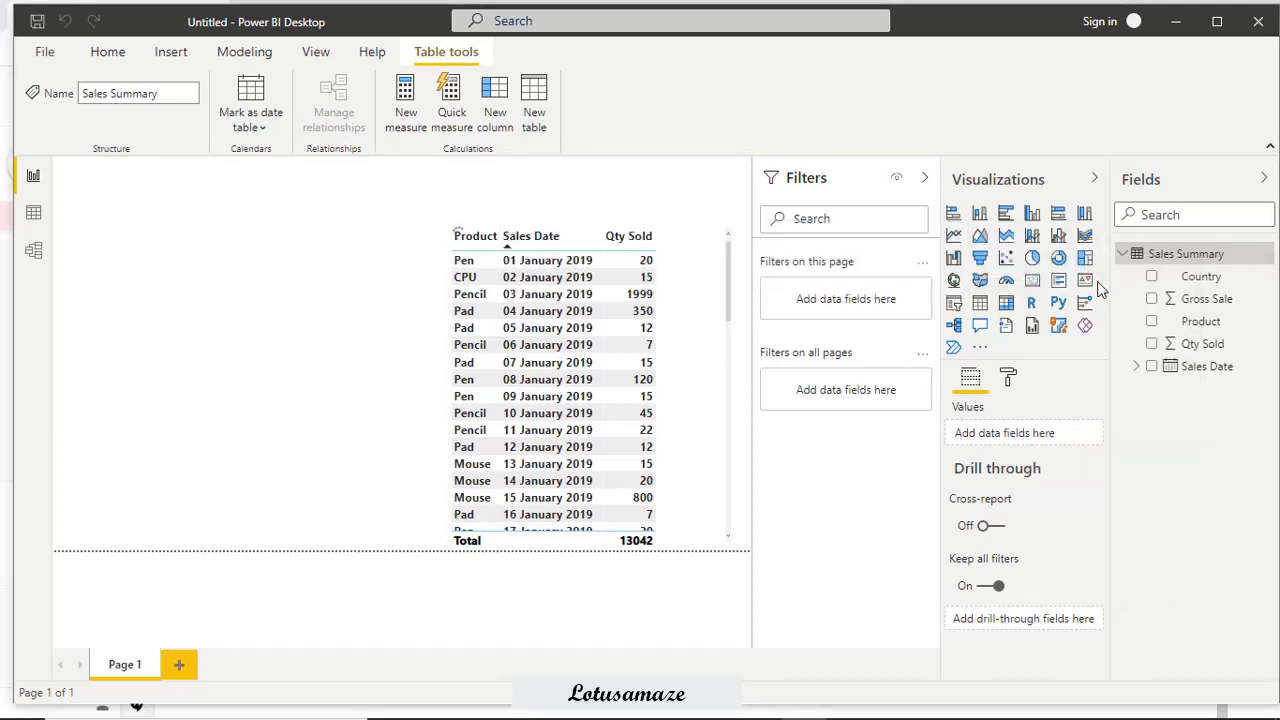
click(225, 173)
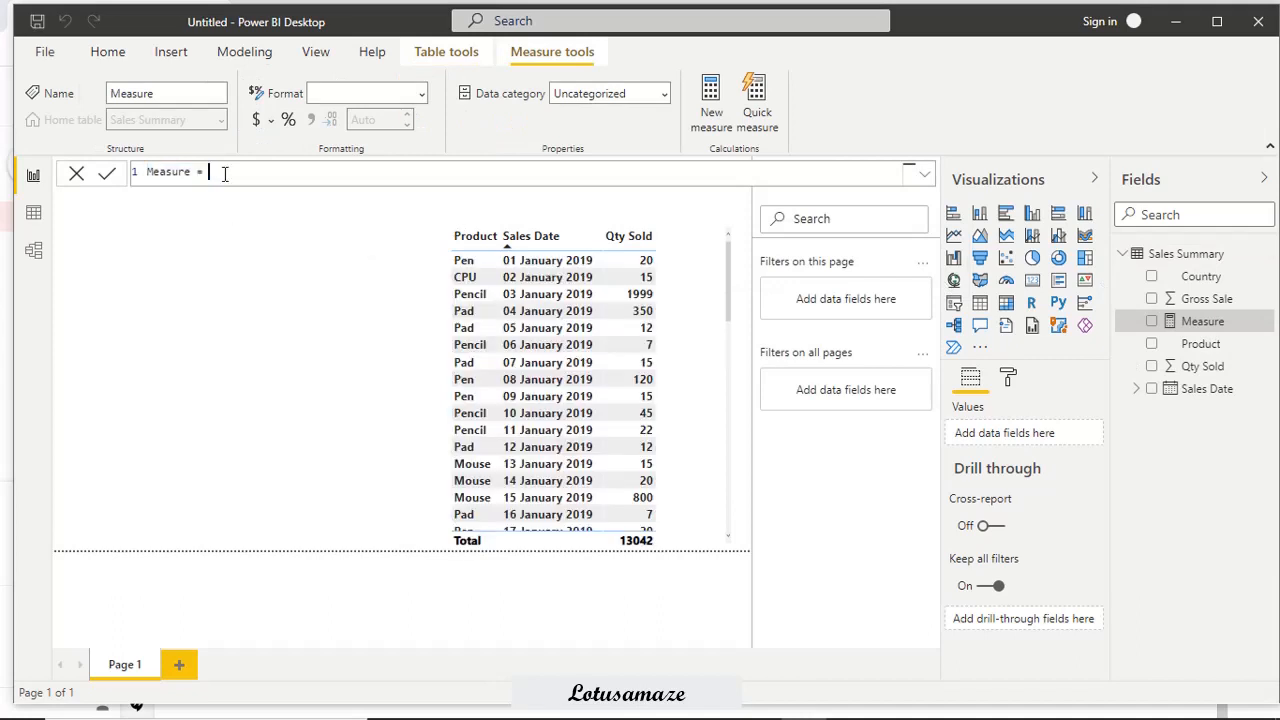
text(CAL)
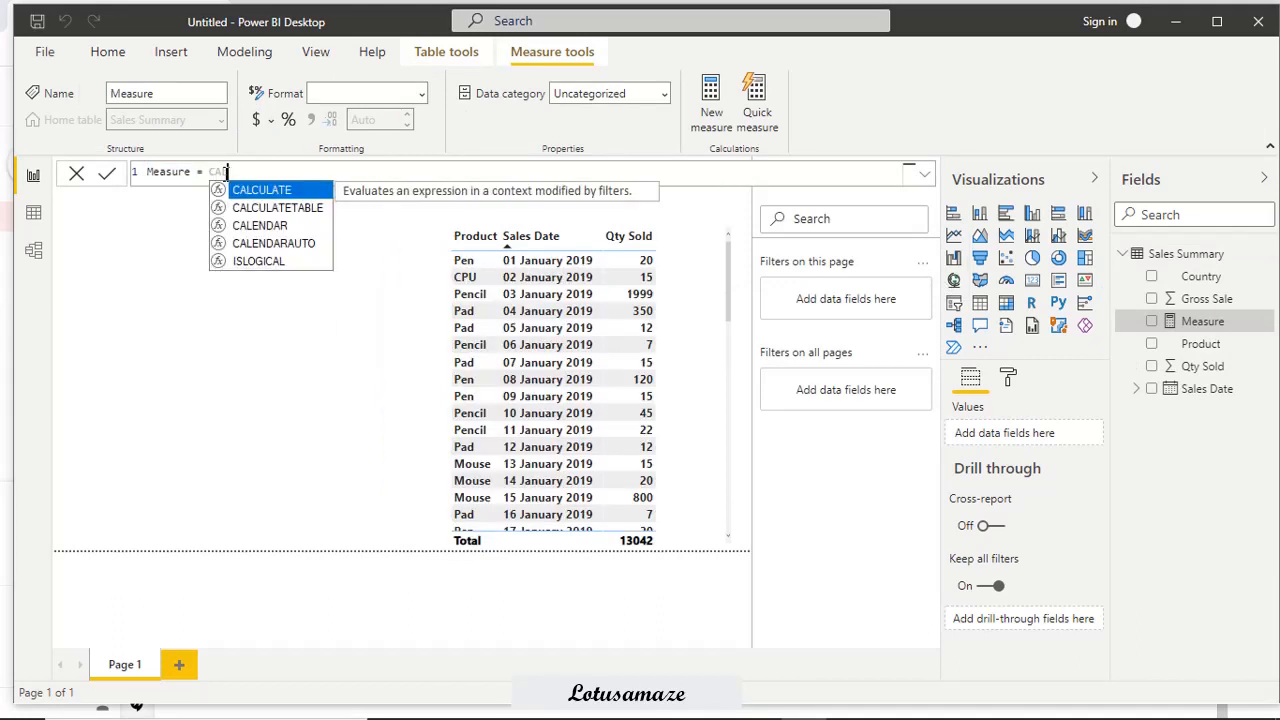
double_click(250, 191)
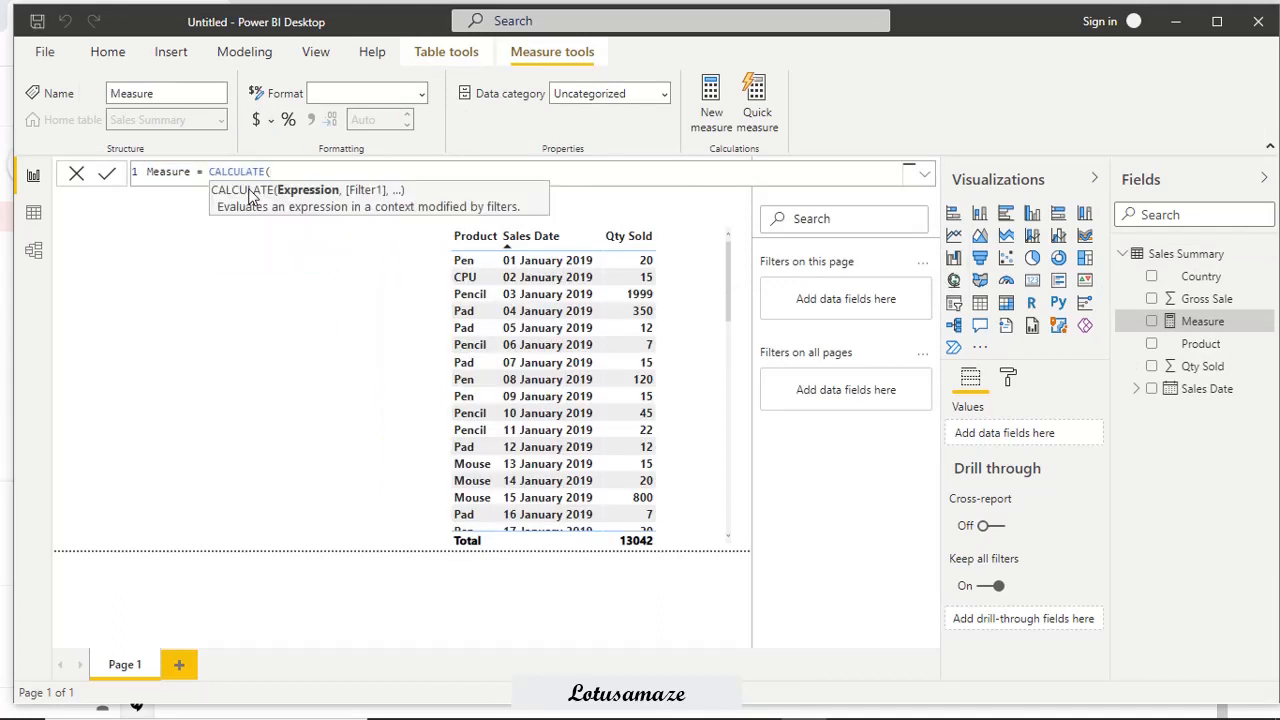
text(SUM()
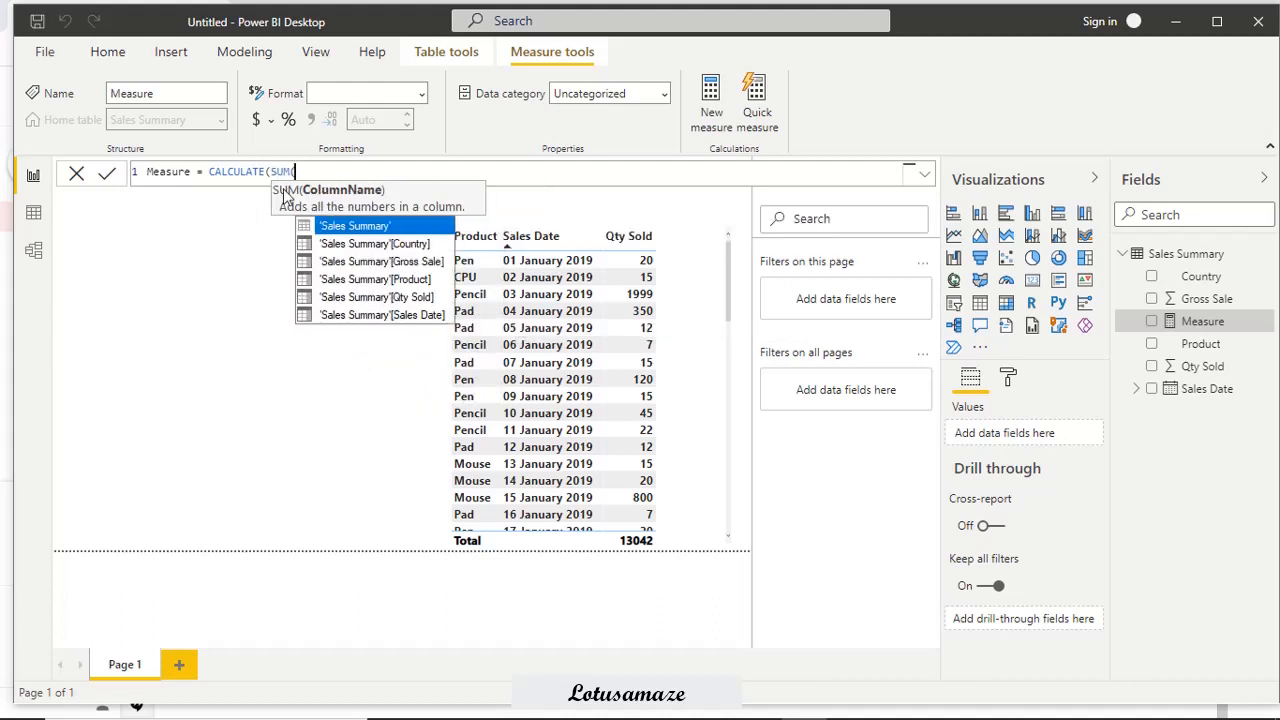
double_click(372, 297)
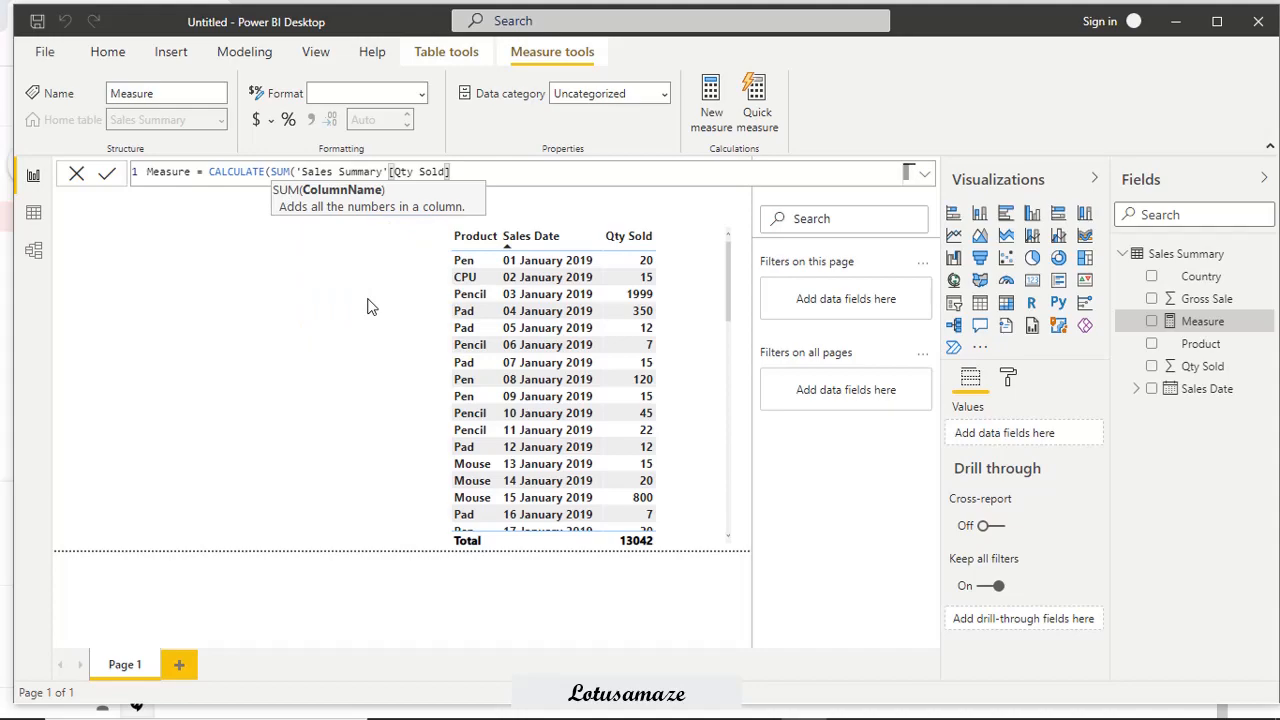
text(),)
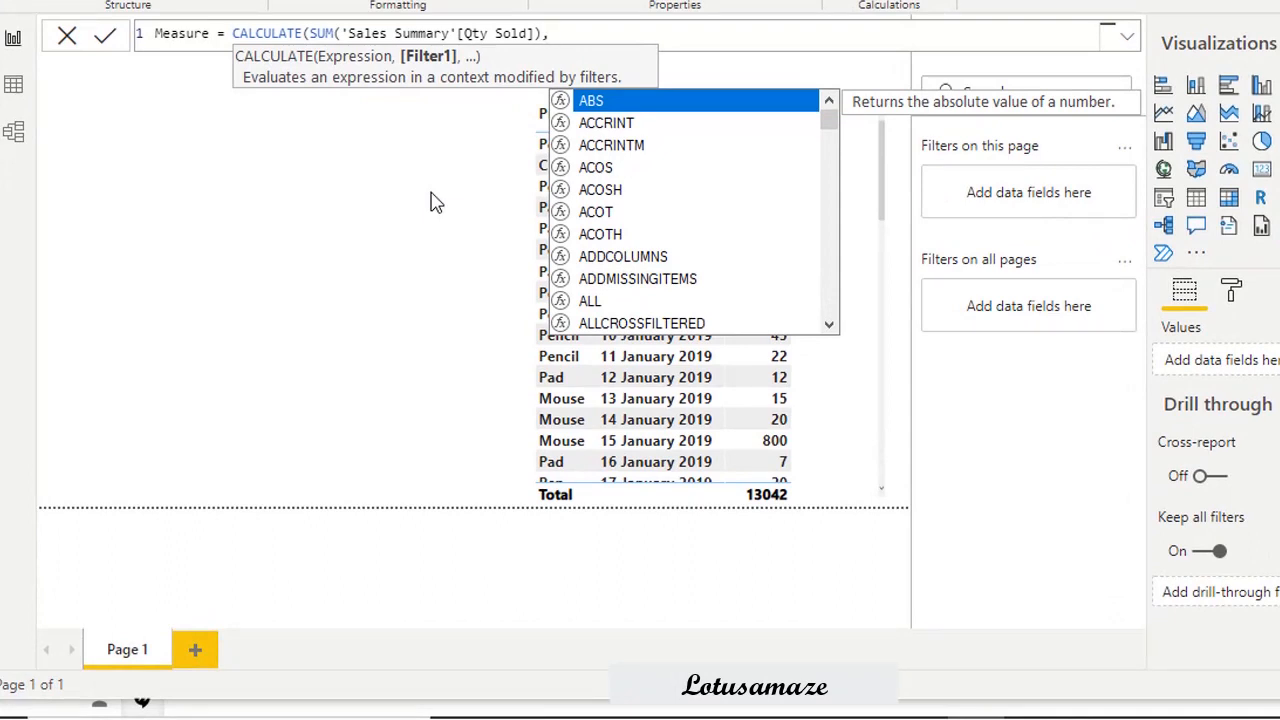
Step: Add a DATESBETWEEN filter to the measure, using 'Sales Summary'[Sales Date] as its dates column
text(DATE)
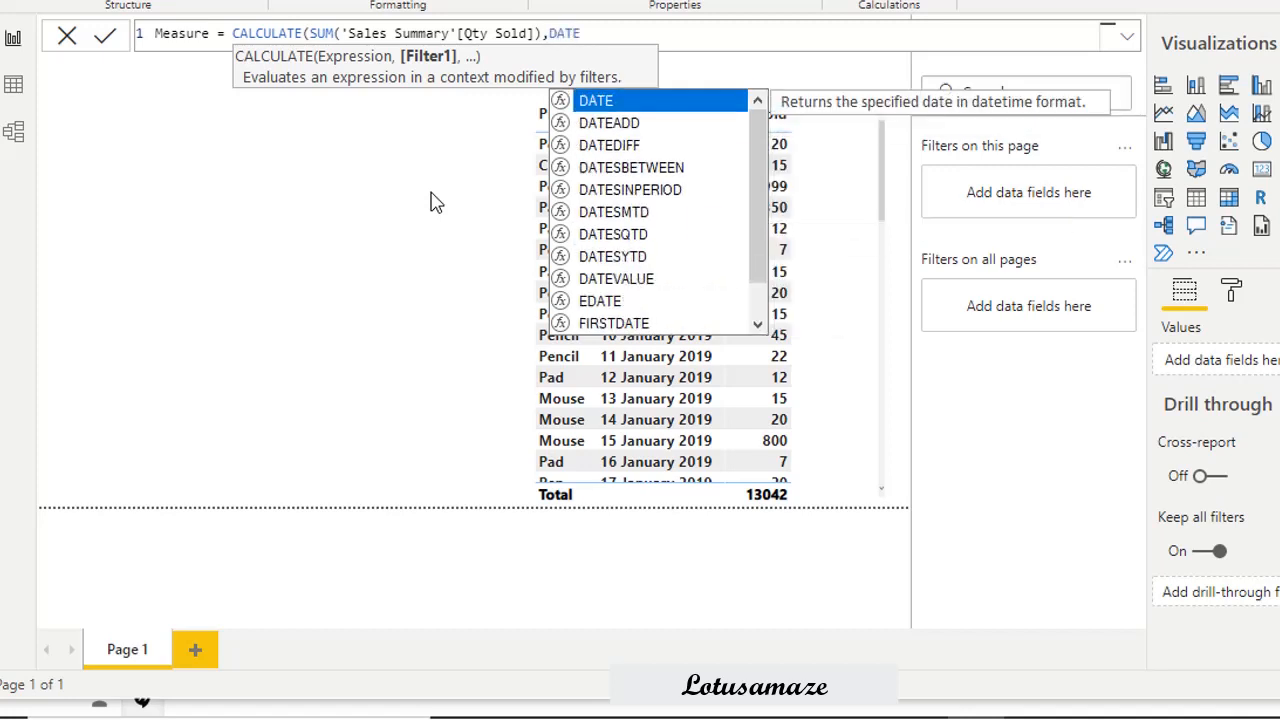
double_click(640, 168)
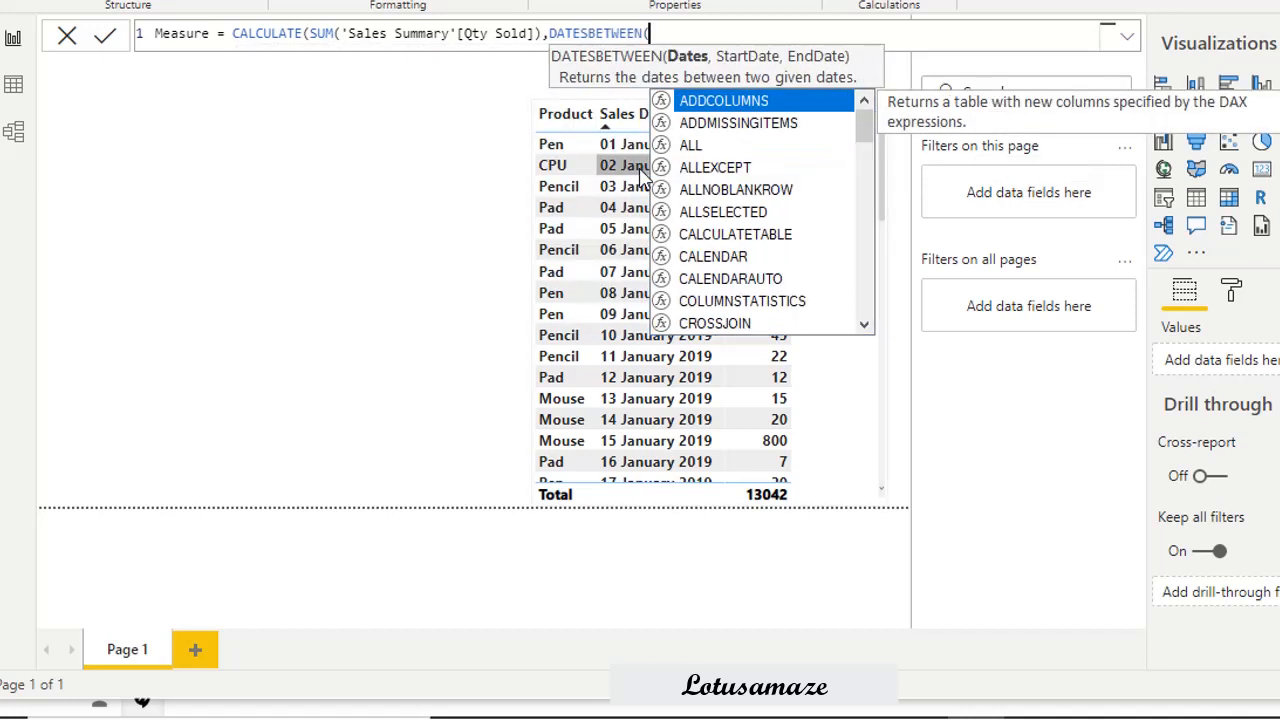
text(S)
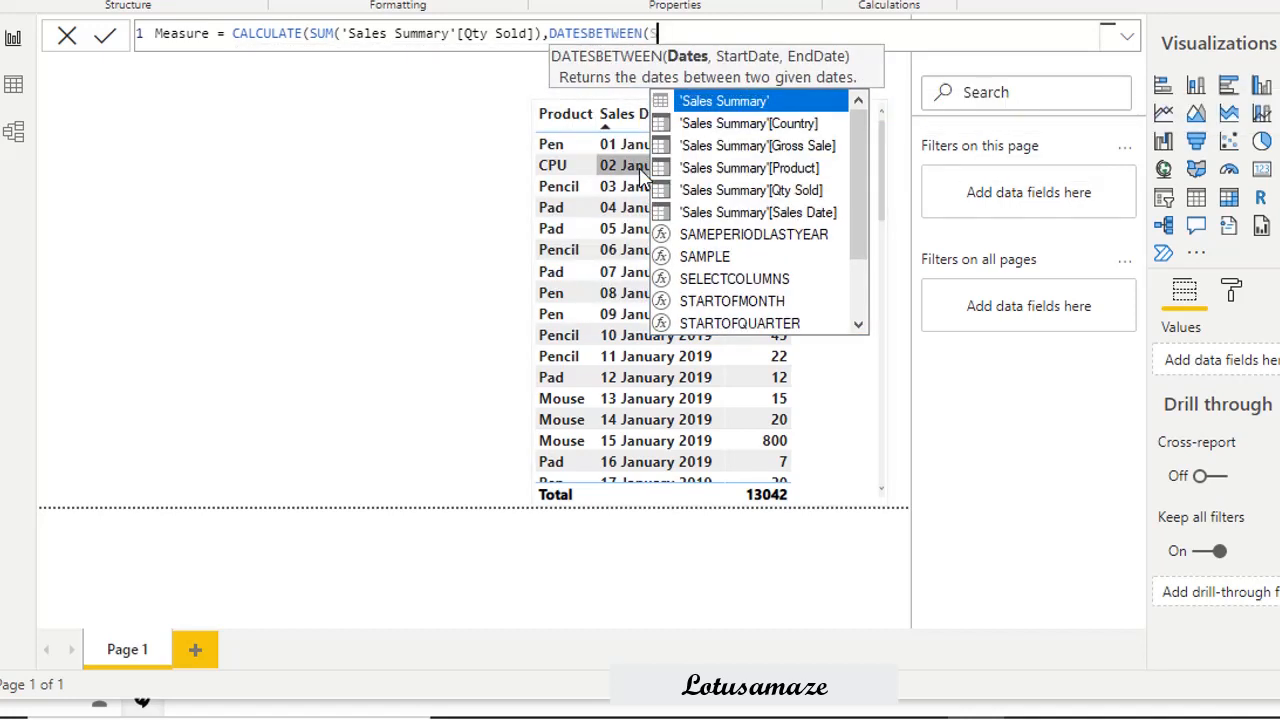
double_click(790, 212)
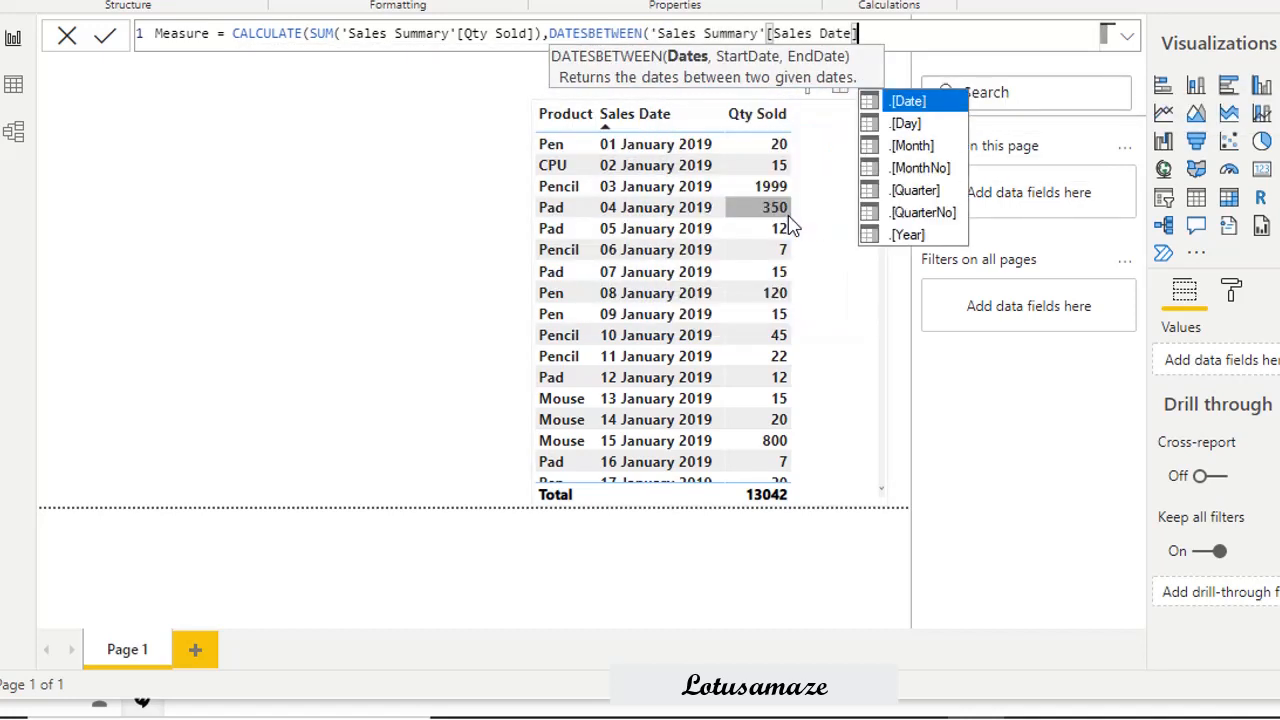
text(,)
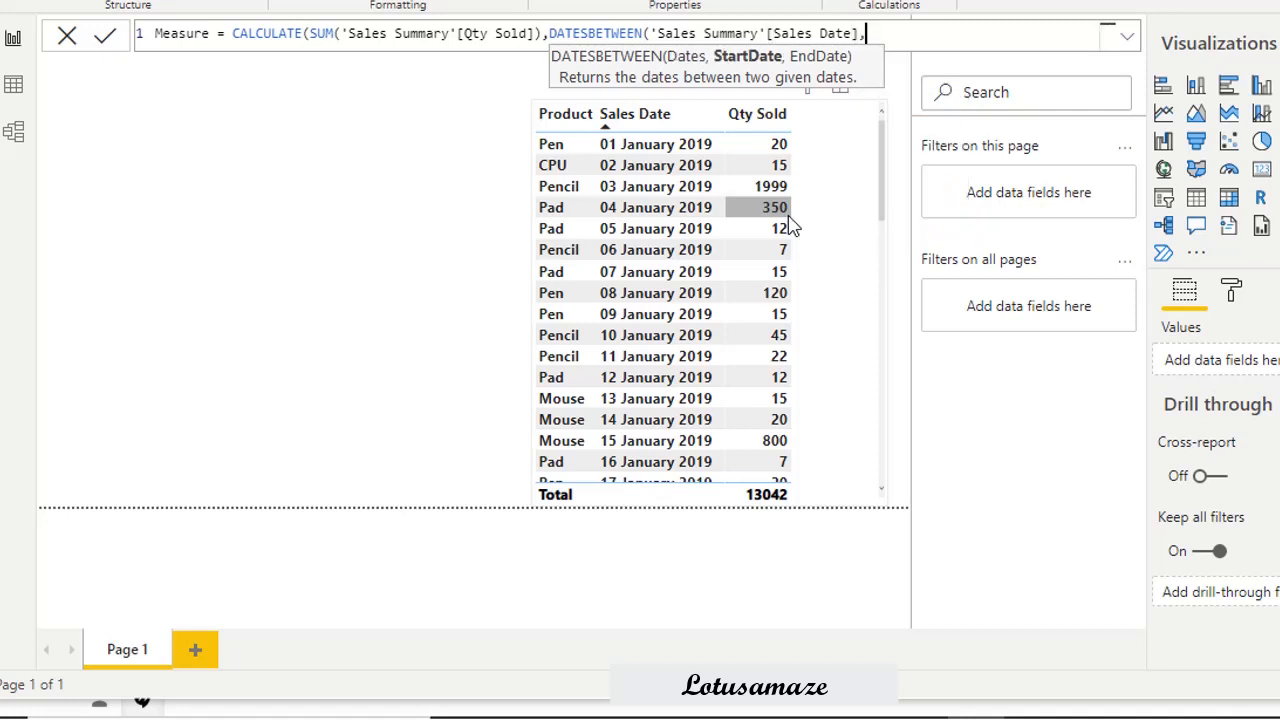
Step: Enter DATE(2019,1,1) as the start date of the DATESBETWEEN filter
text(DATE)
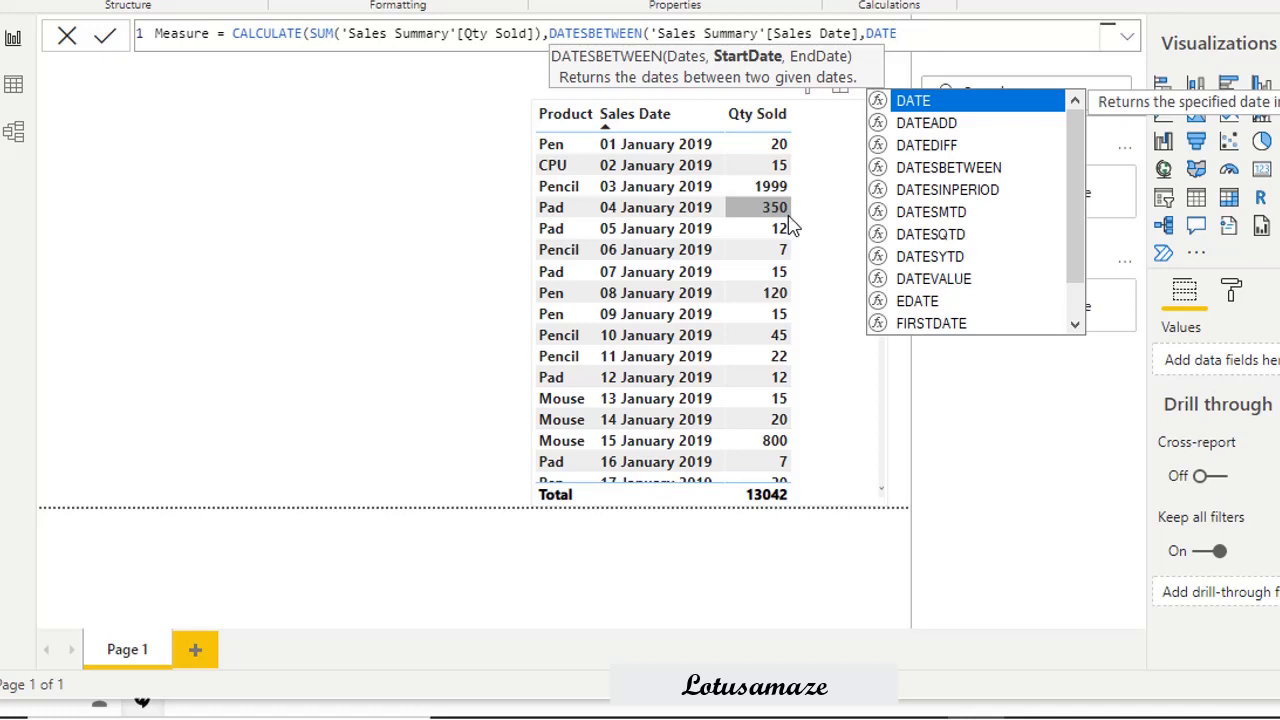
text((20)
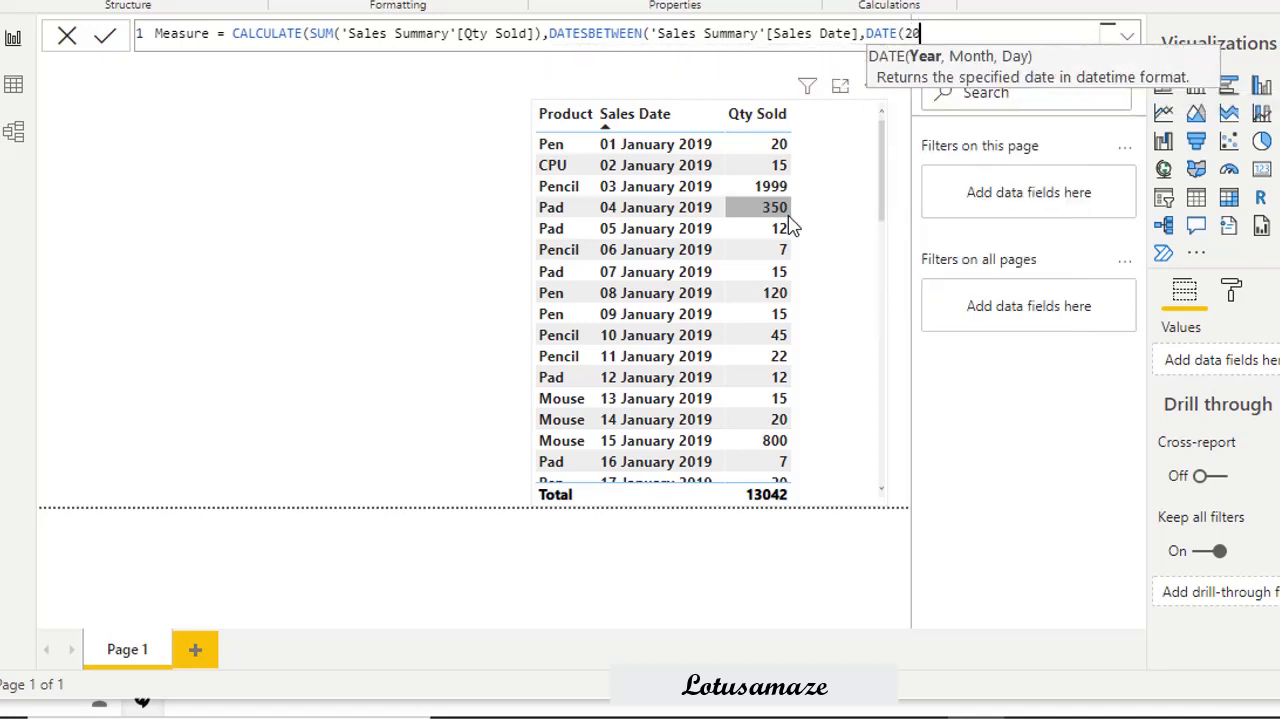
text(19,)
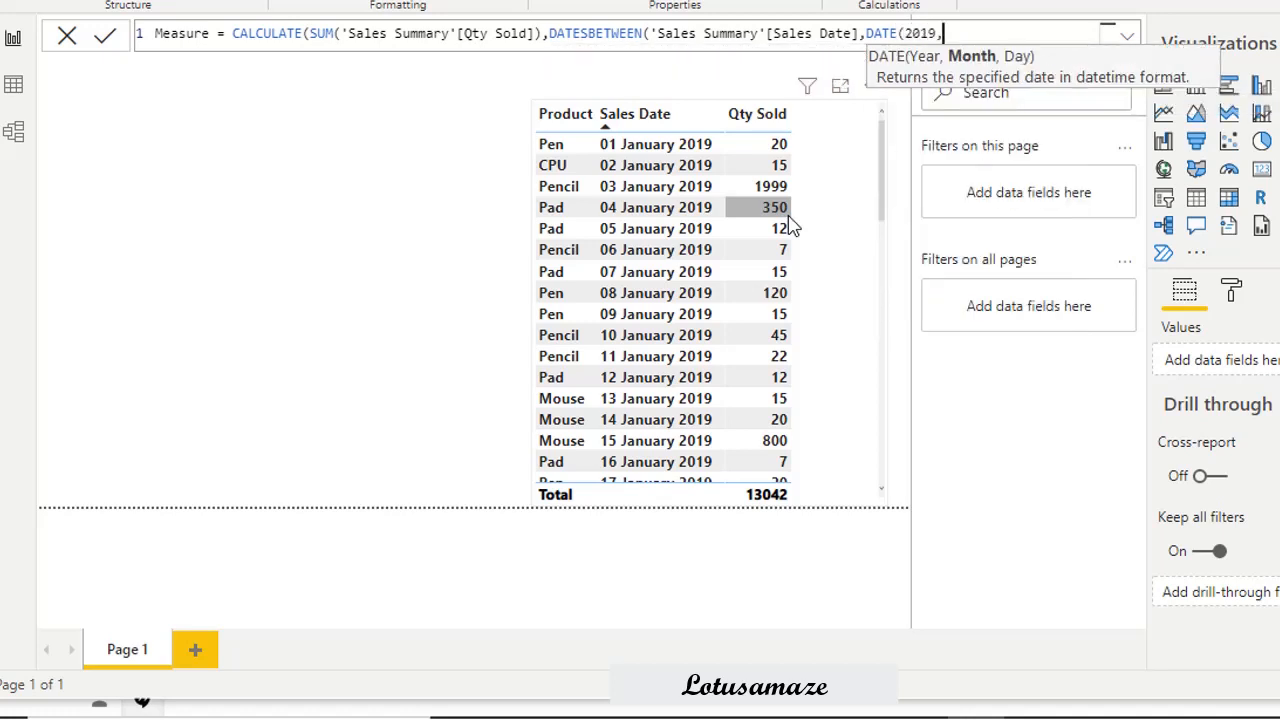
text(1,1,)
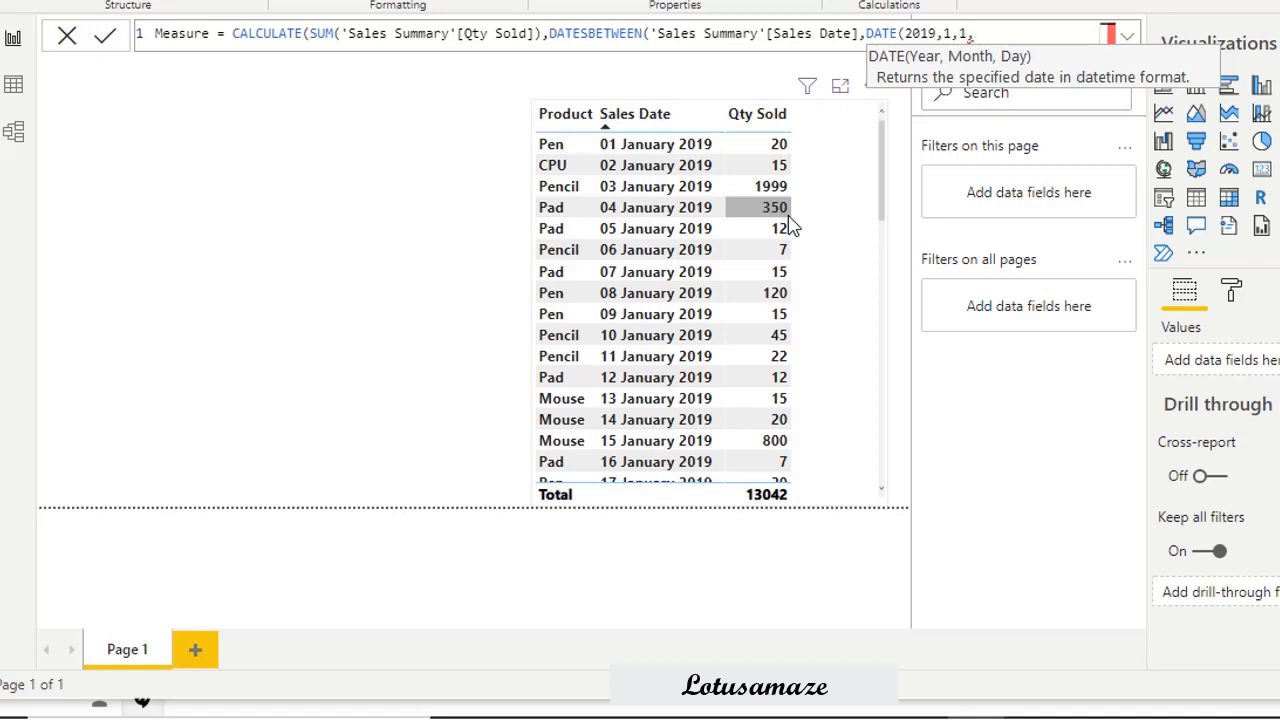
key(BackSpace)
text())
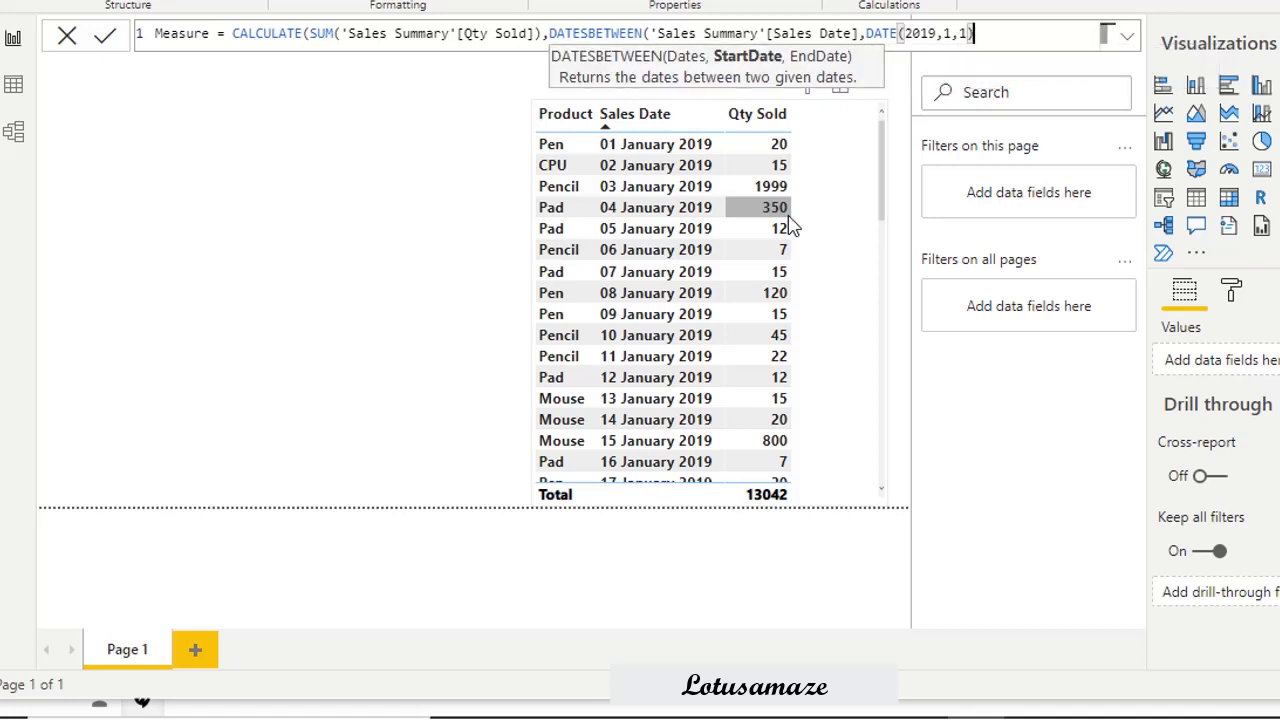
text(,)
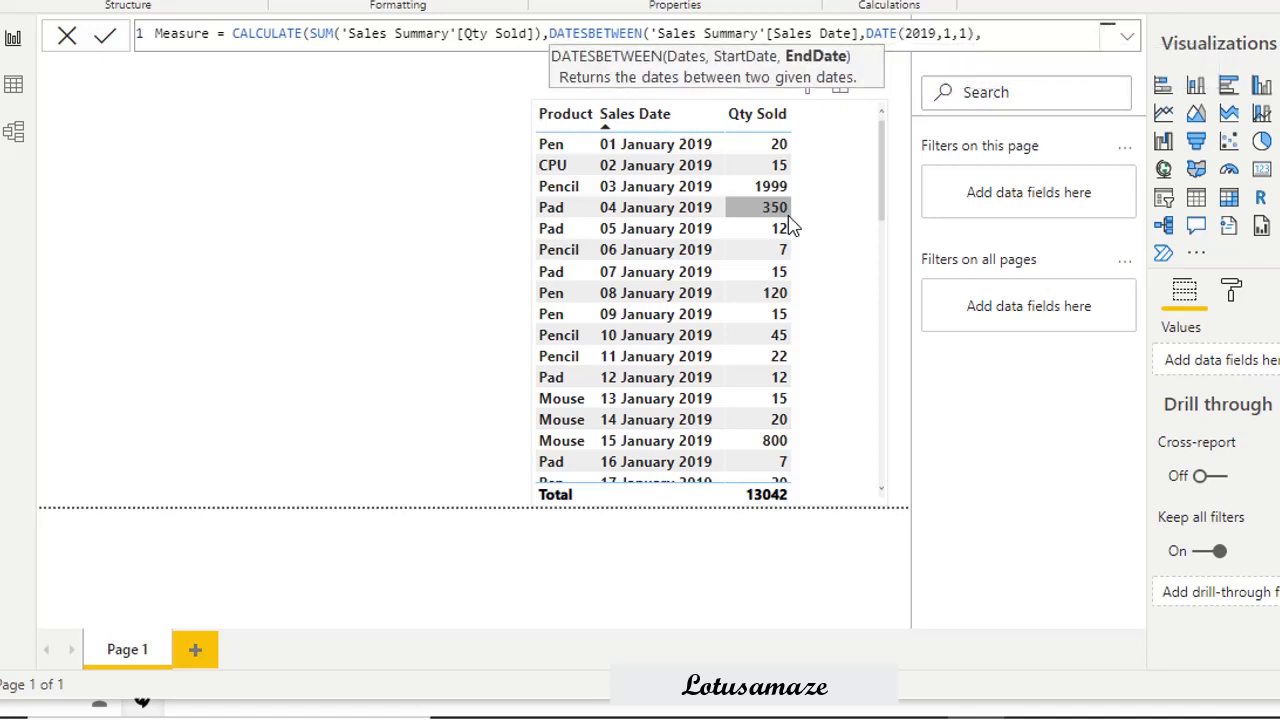
Step: Enter DATE(2019,1,1) as the end date, close both open functions and commit the measure's formula
text(DATE()
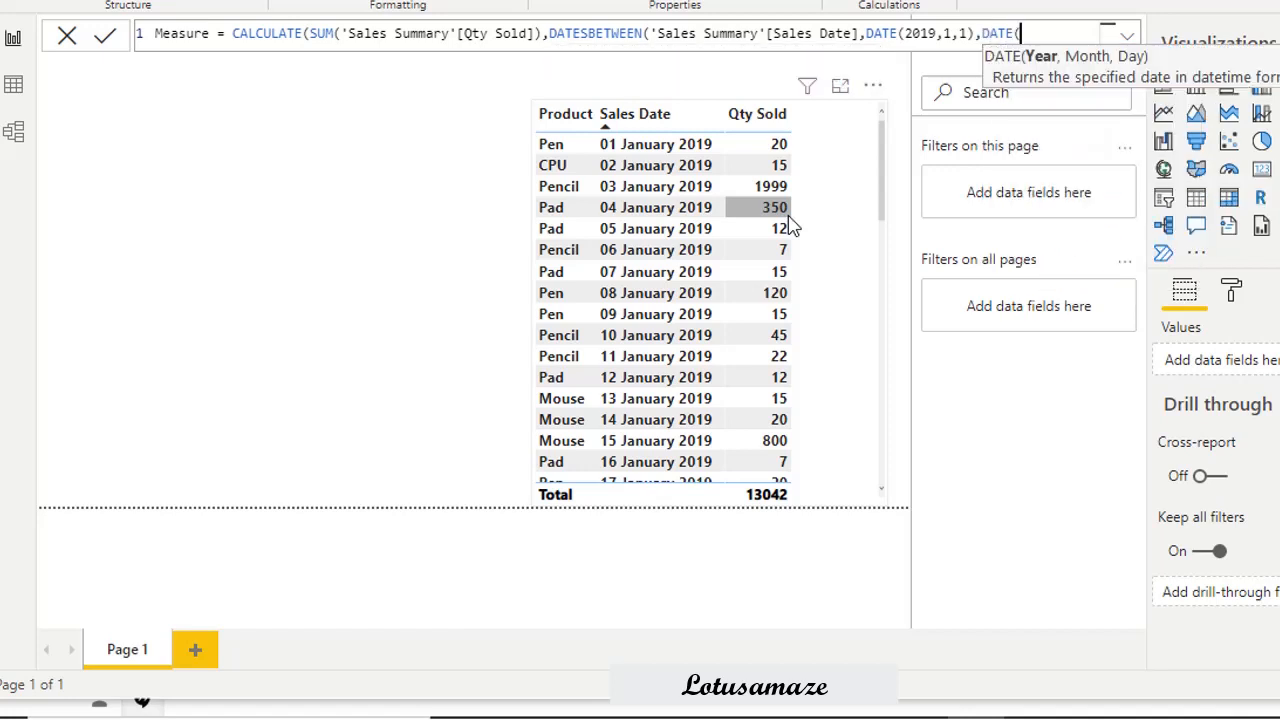
text(2019,)
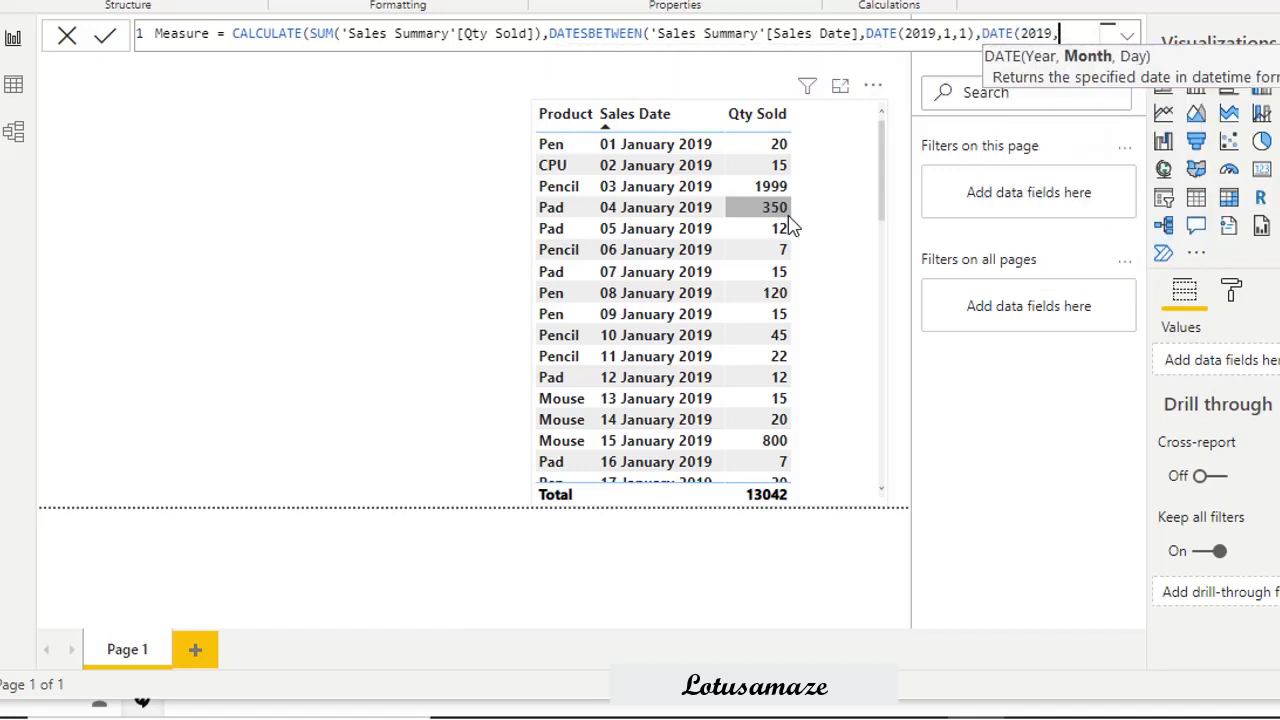
text(1,1)
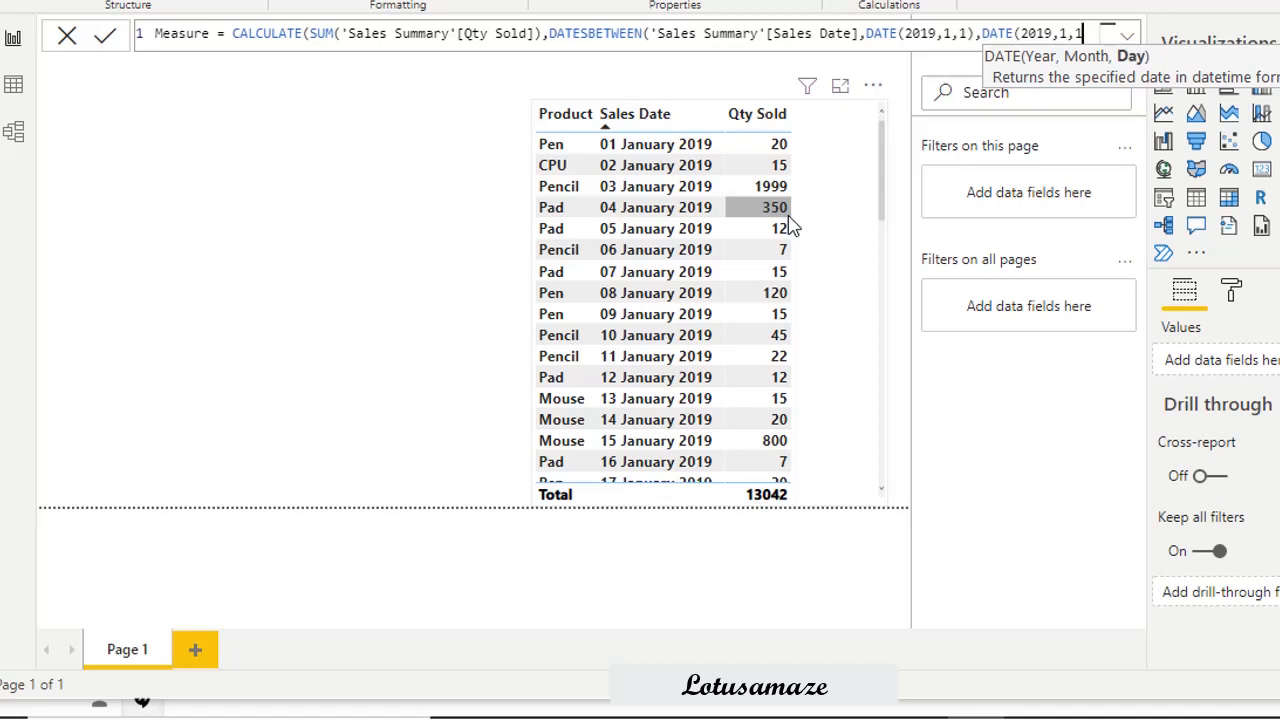
text())
key(shift+Return)
text())
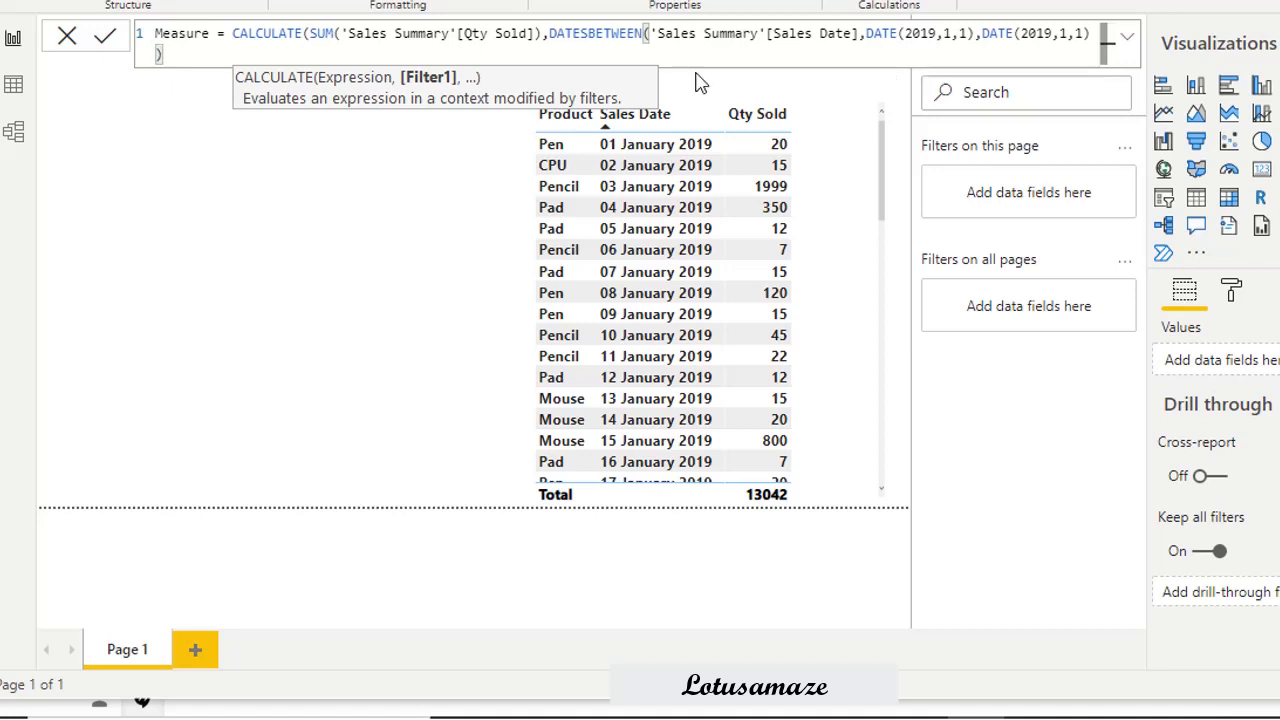
click(106, 44)
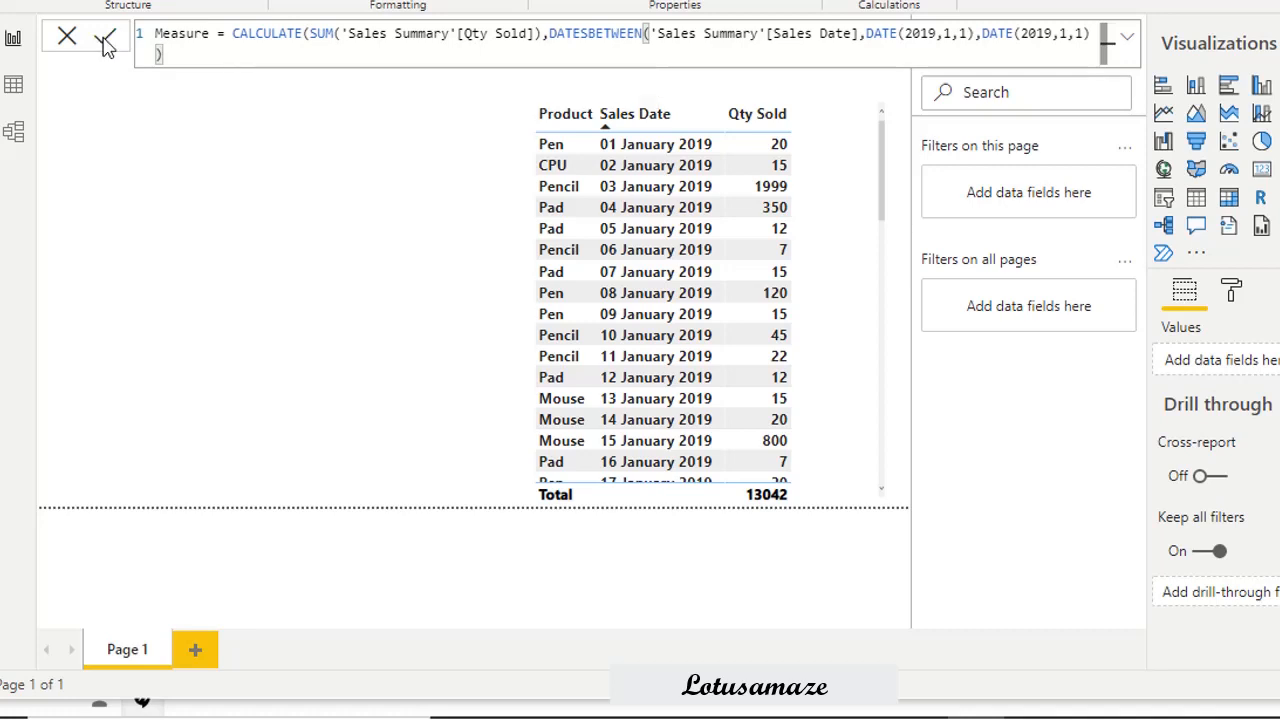
text())
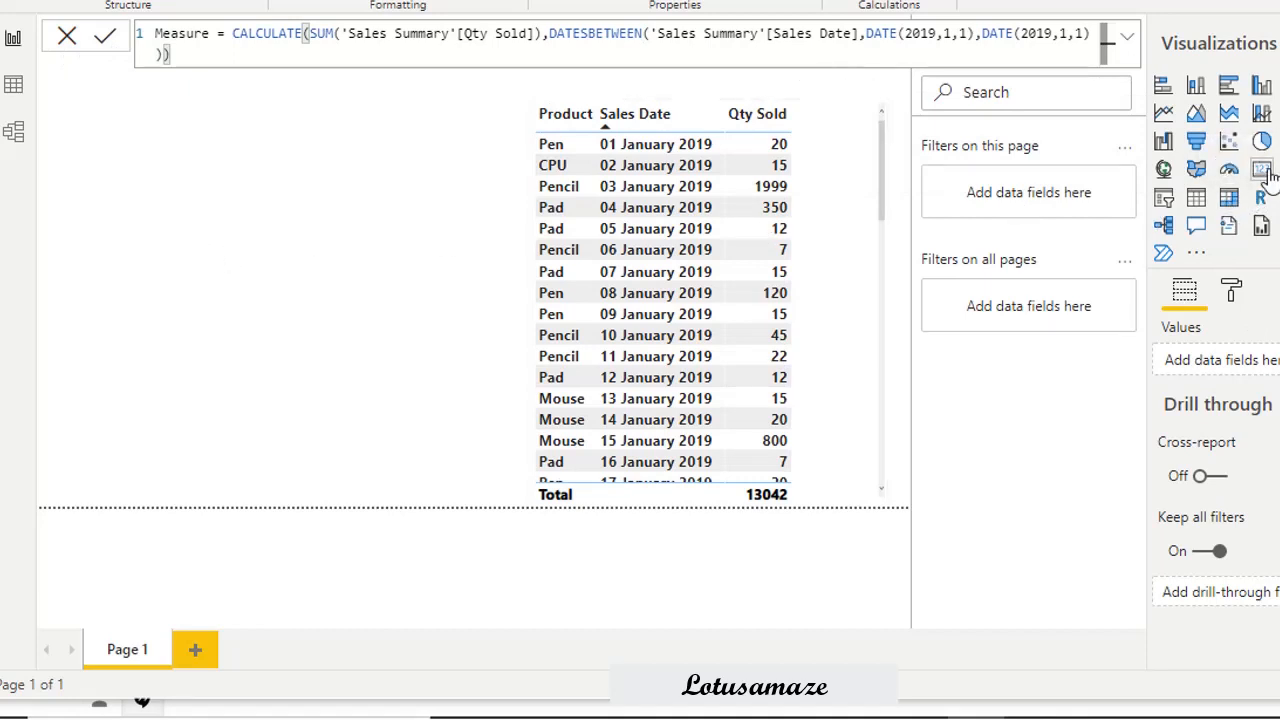
Step: Add a smaller card visual in the empty area beside the sales table and show Measure in it
click(1261, 169)
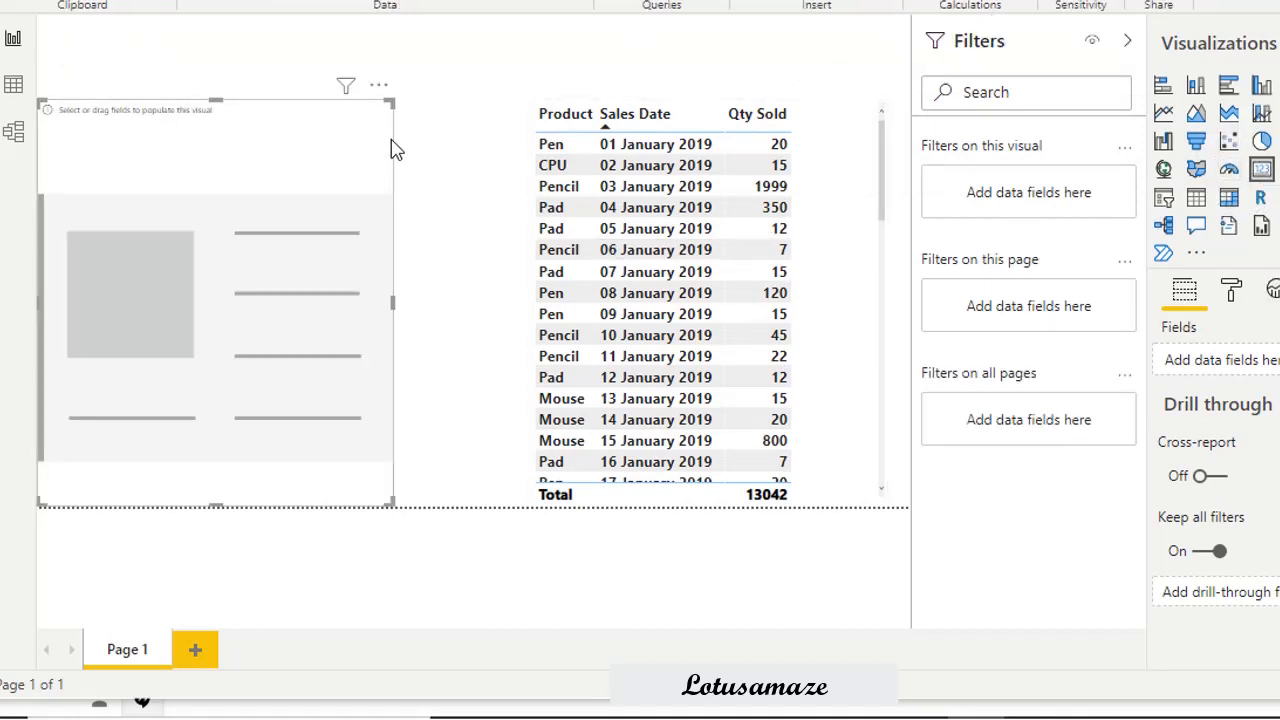
drag(391, 103, 254, 309)
drag(185, 405, 323, 234)
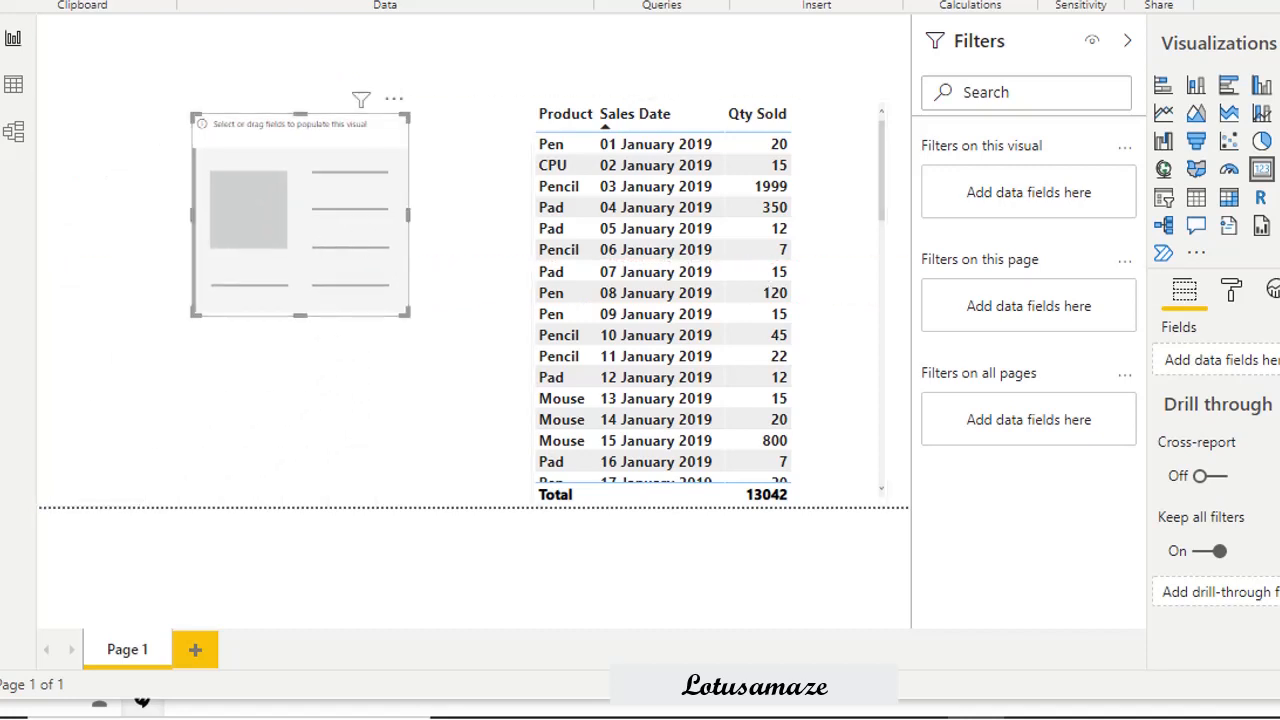
drag(1278, 240, 360, 248)
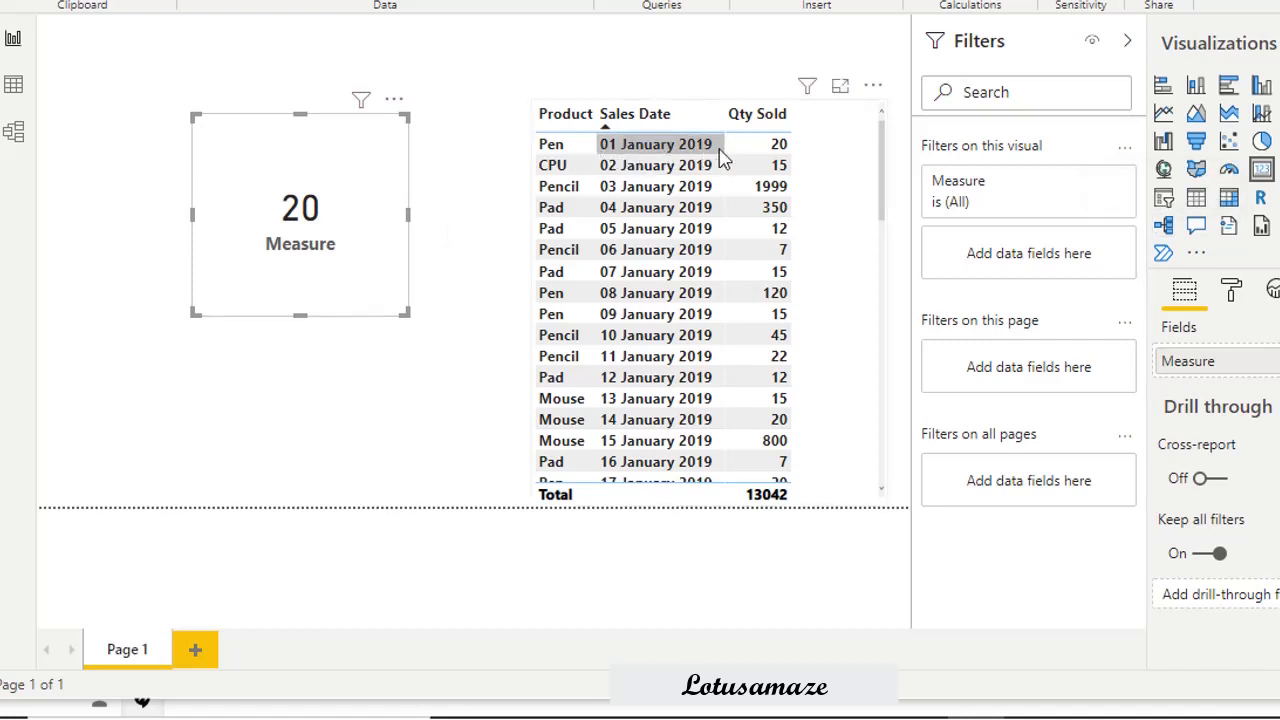
mouse_move(305, 229)
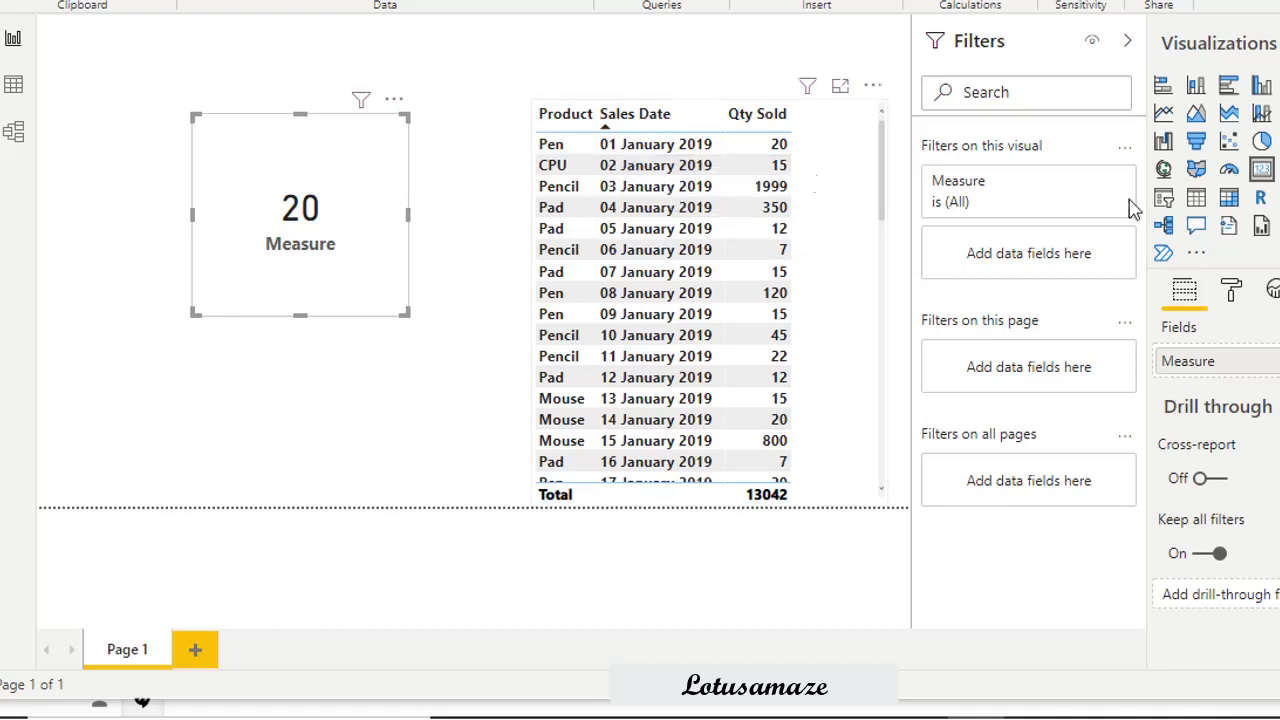
Step: Change the end date in the measure's formula to DATE(2019,1,2) and commit it
click(1278, 225)
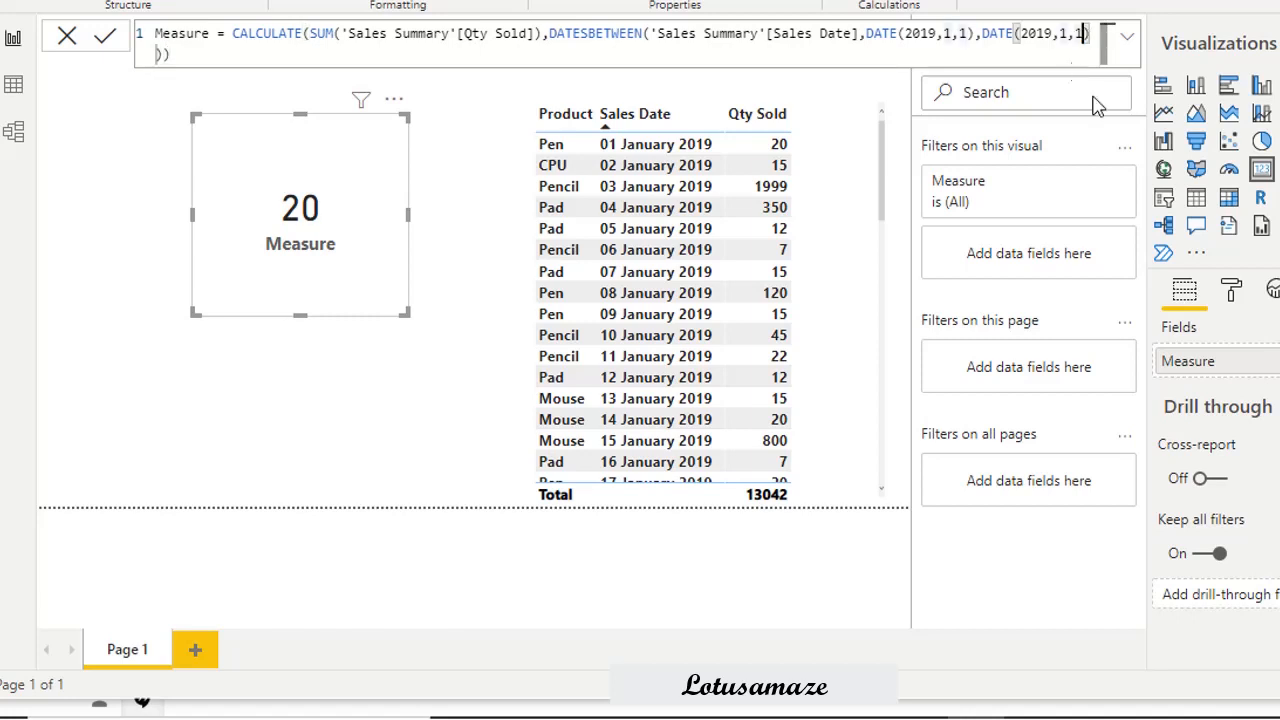
key(BackSpace)
text(2)
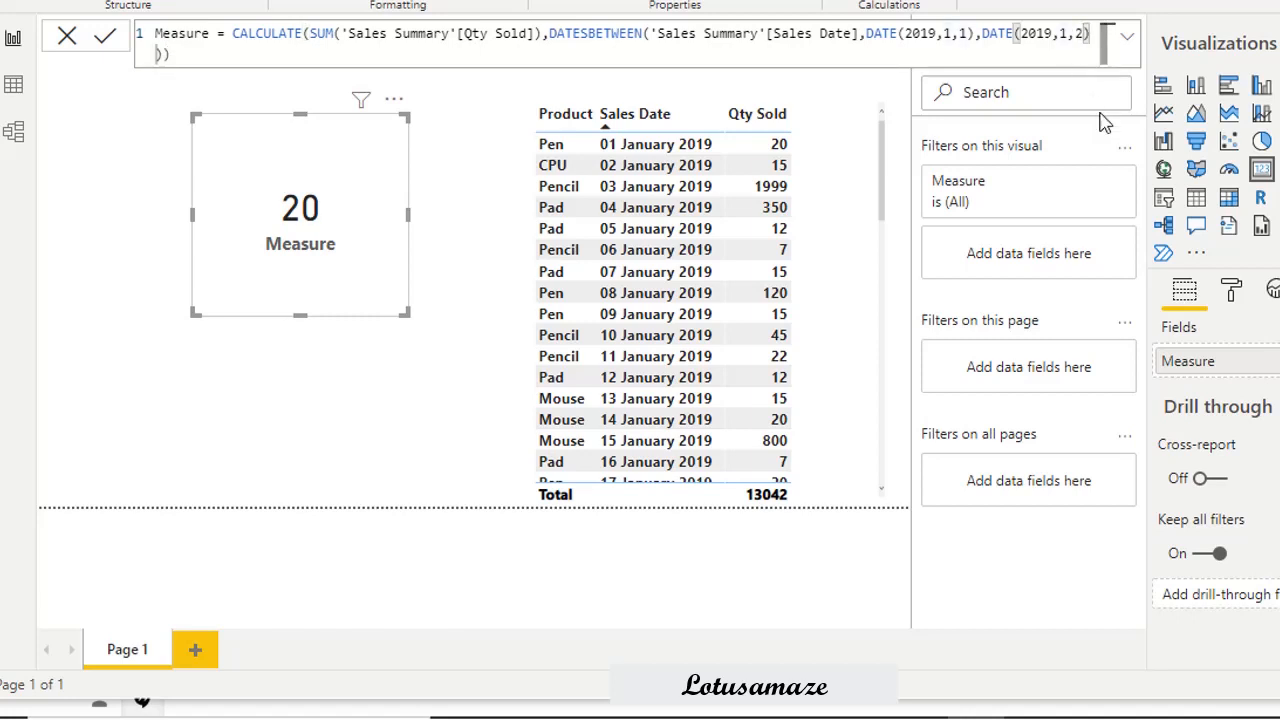
click(98, 42)
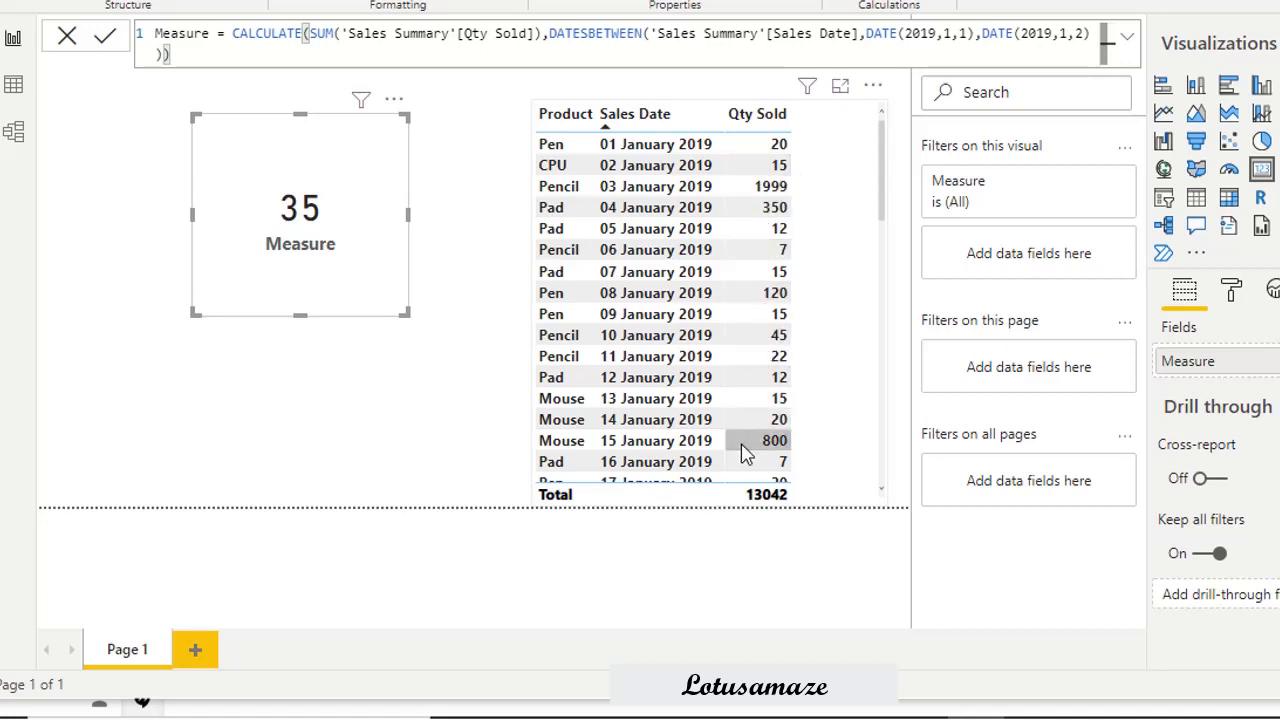
Step: Check the last sales date in the table, change the measure's end date to DATE(2019,2,28) and commit it
scroll(876, 235, down, 2)
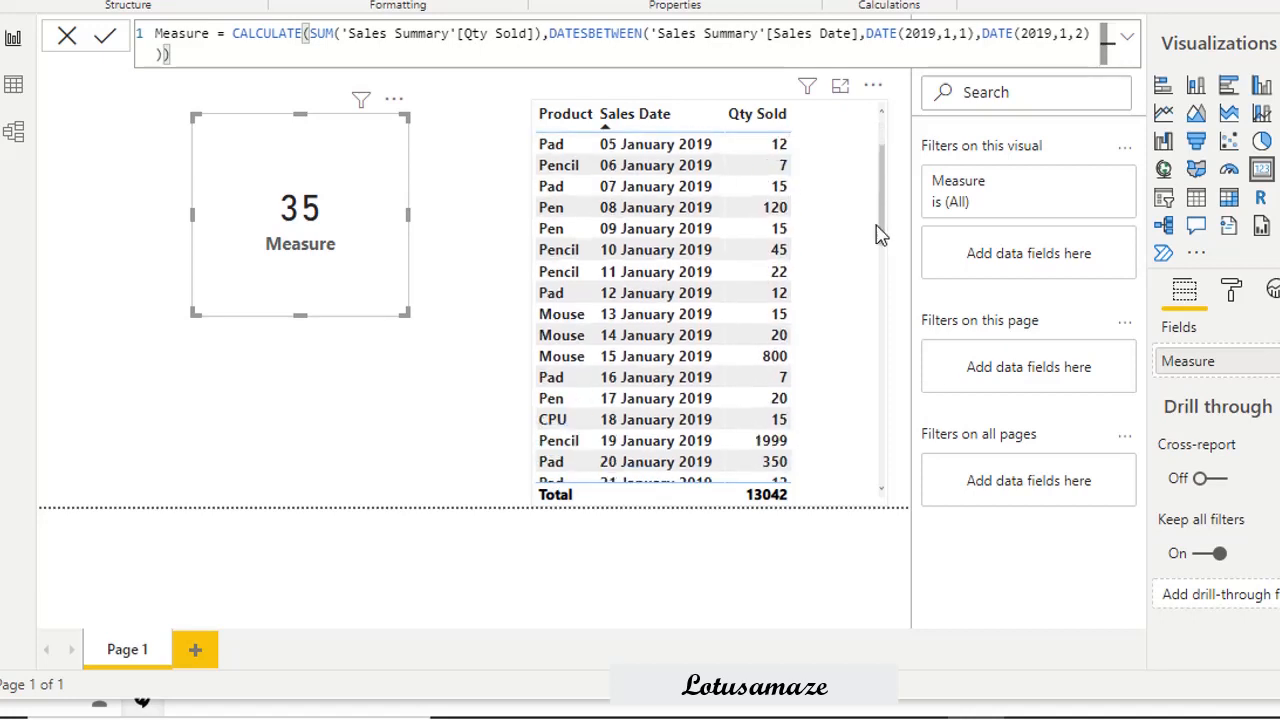
drag(876, 235, 866, 457)
click(768, 497)
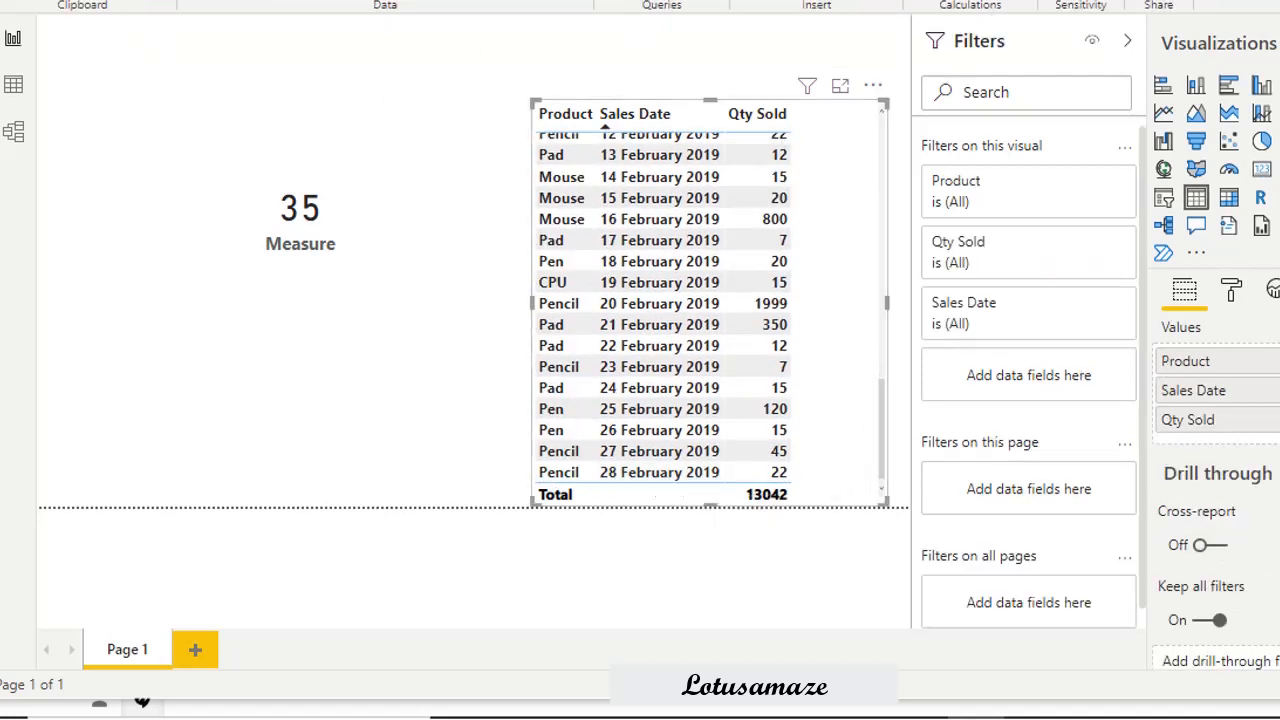
click(1278, 190)
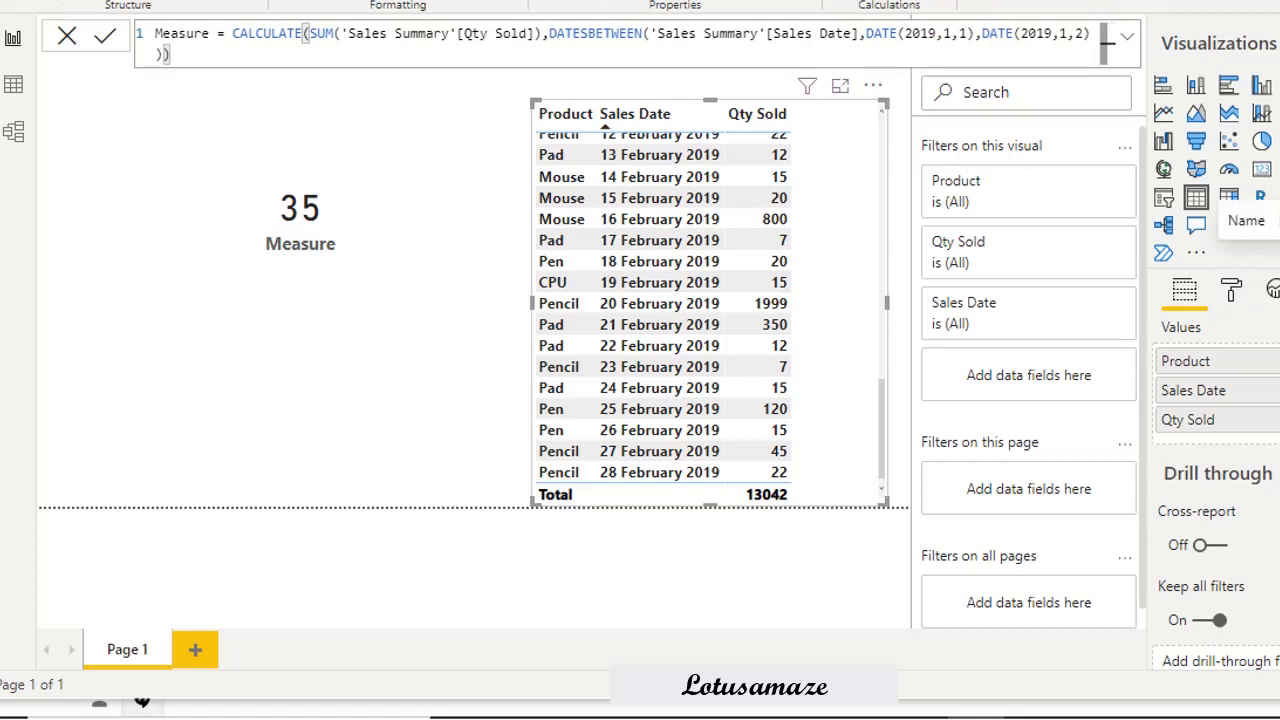
click(1059, 35)
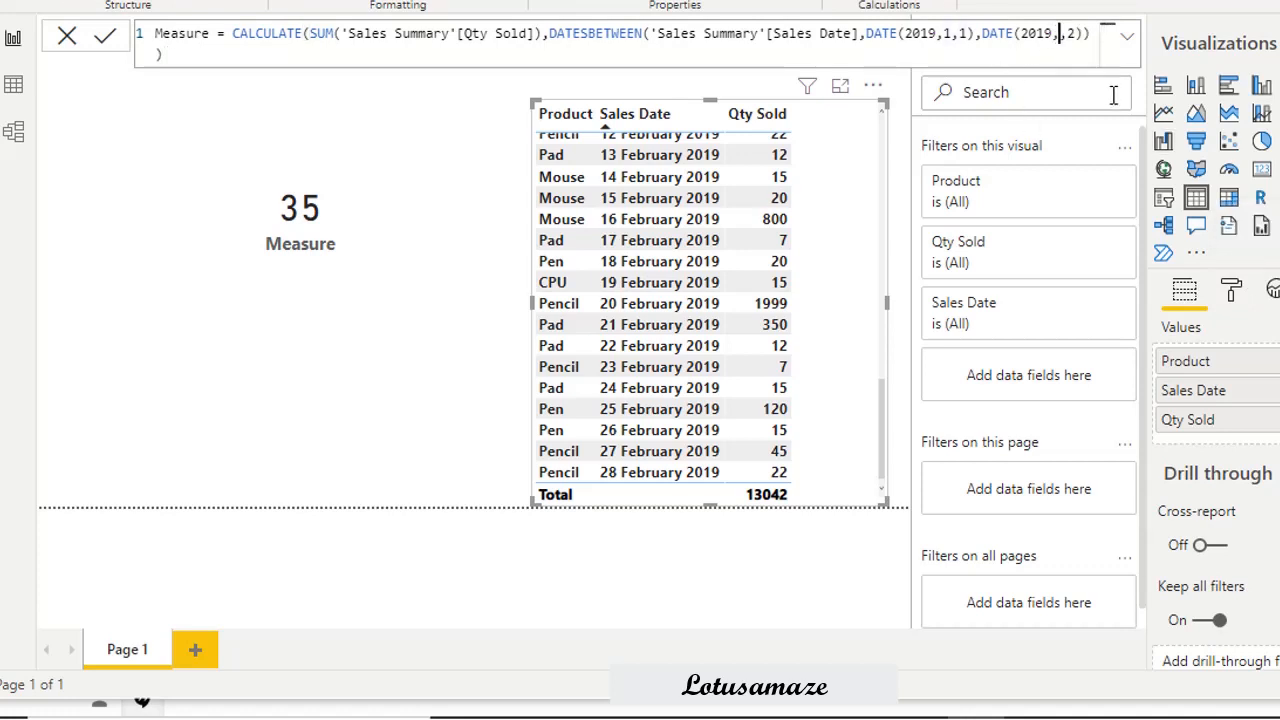
key(Delete)
text(2)
key(Delete)
text(28)
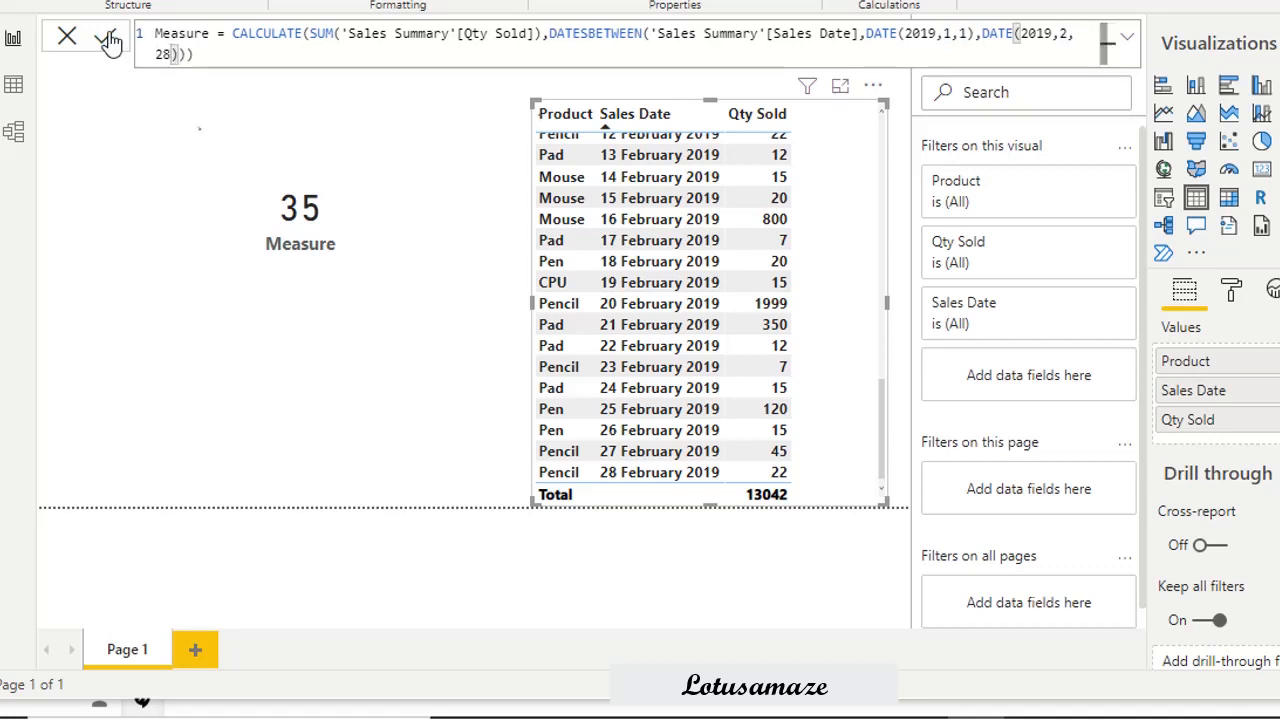
click(111, 40)
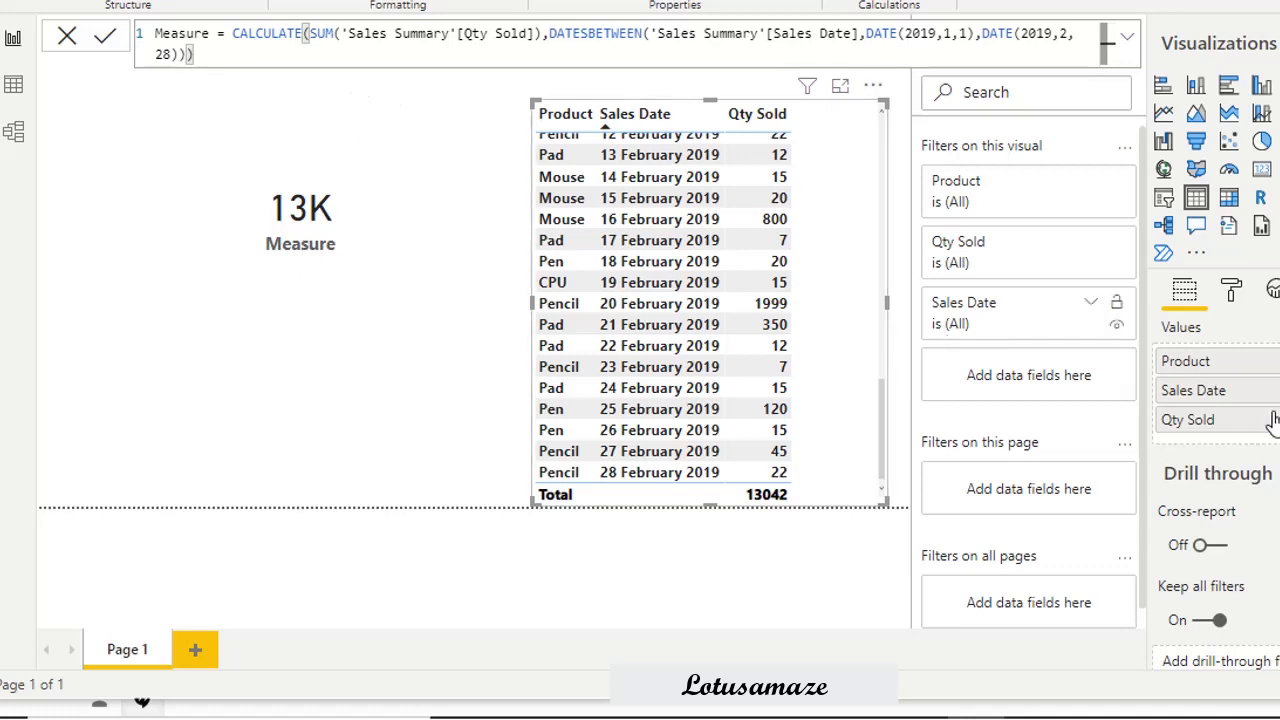
Step: Set the display units of the card visual's data label to None
click(1232, 290)
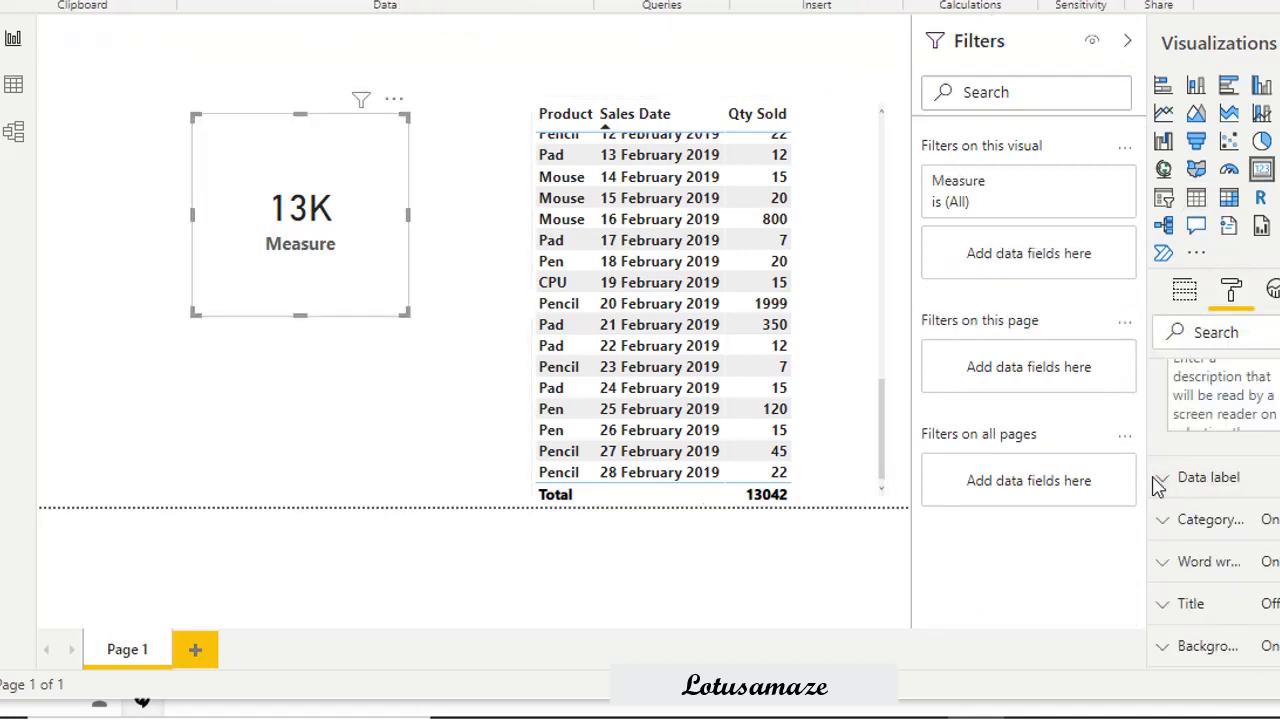
click(1169, 484)
scroll(1222, 500, down, 2)
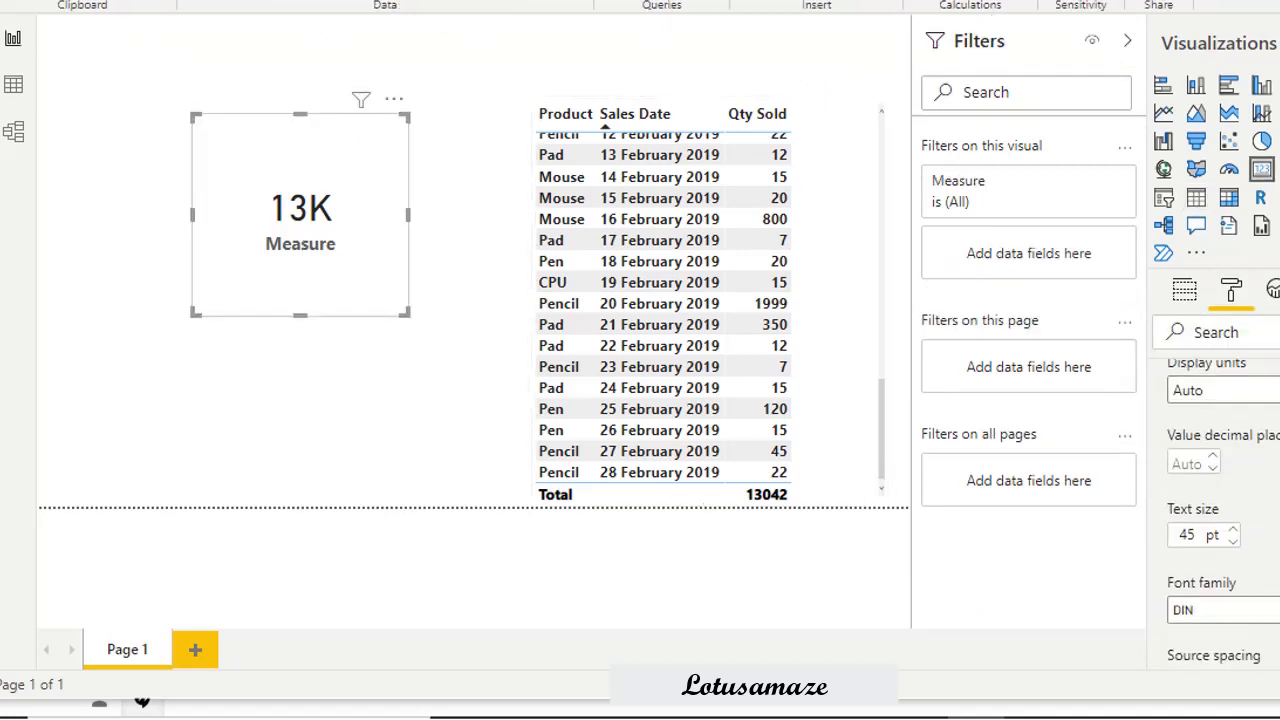
click(1216, 398)
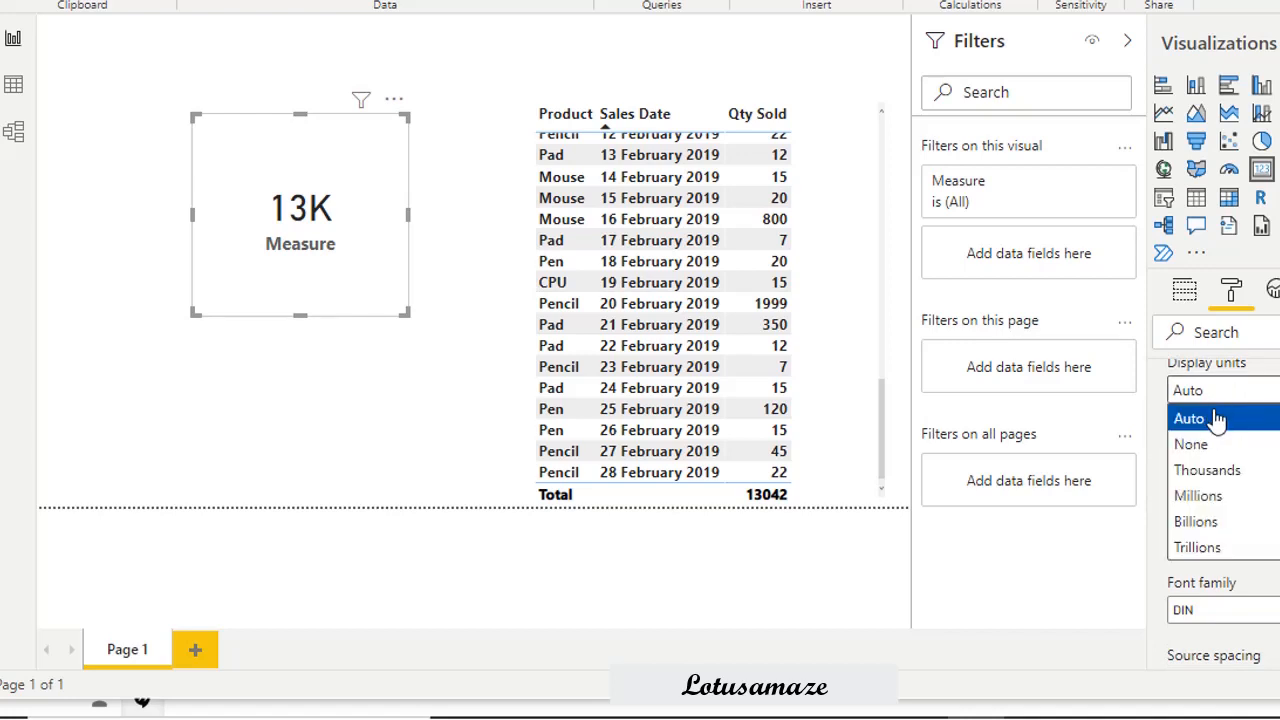
click(1203, 444)
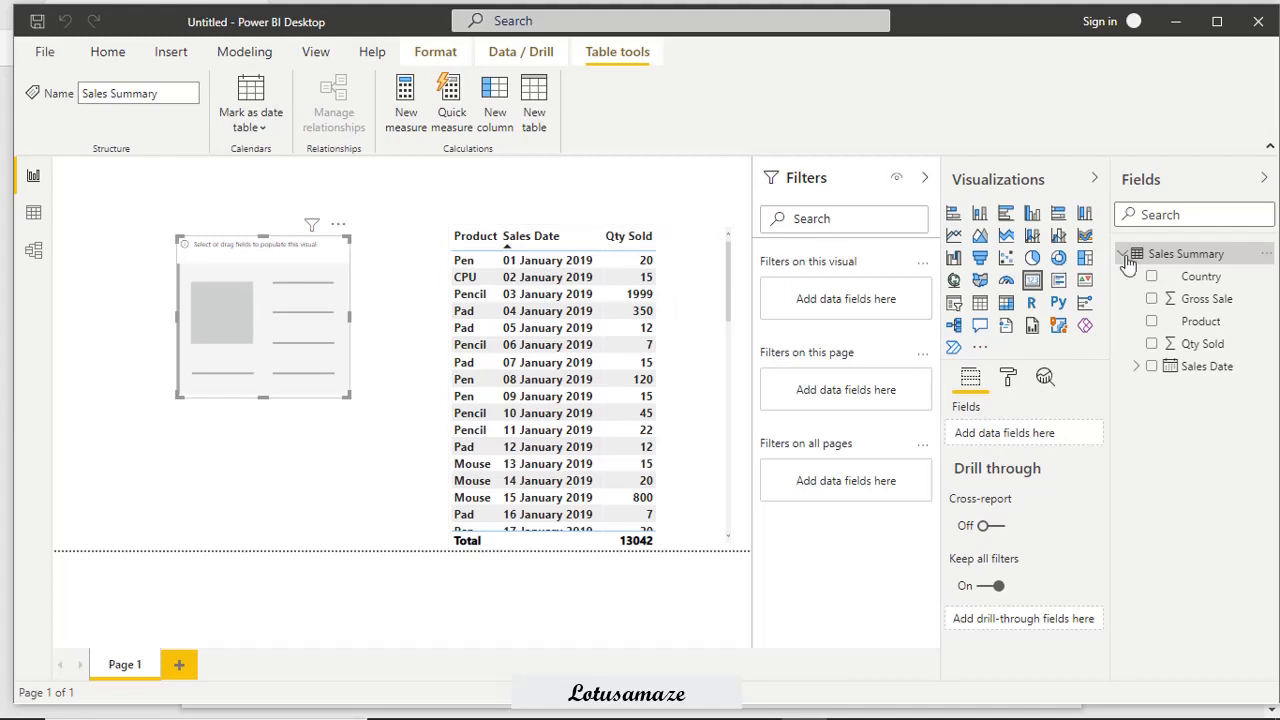
Step: Create a new measure in Sales Summary and begin its formula with CALCULATE(SUM('Sales Summary'[Qty Sold]),
right_click(1190, 260)
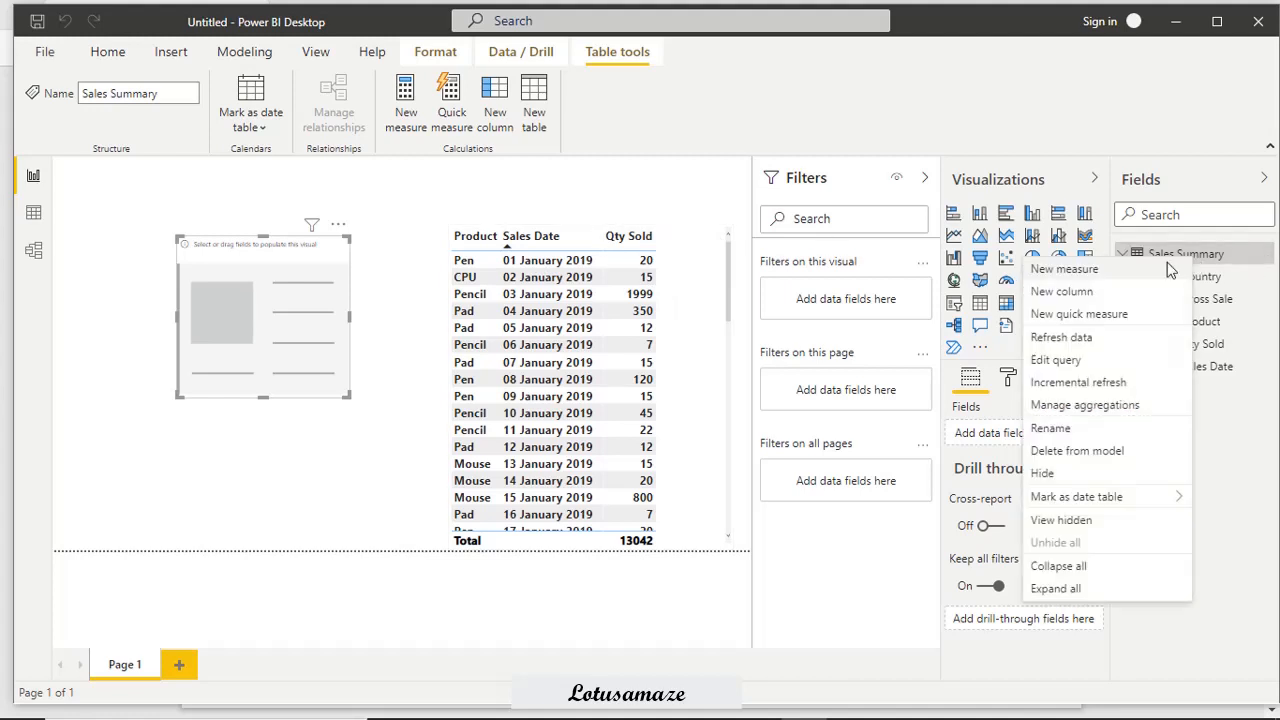
click(1095, 264)
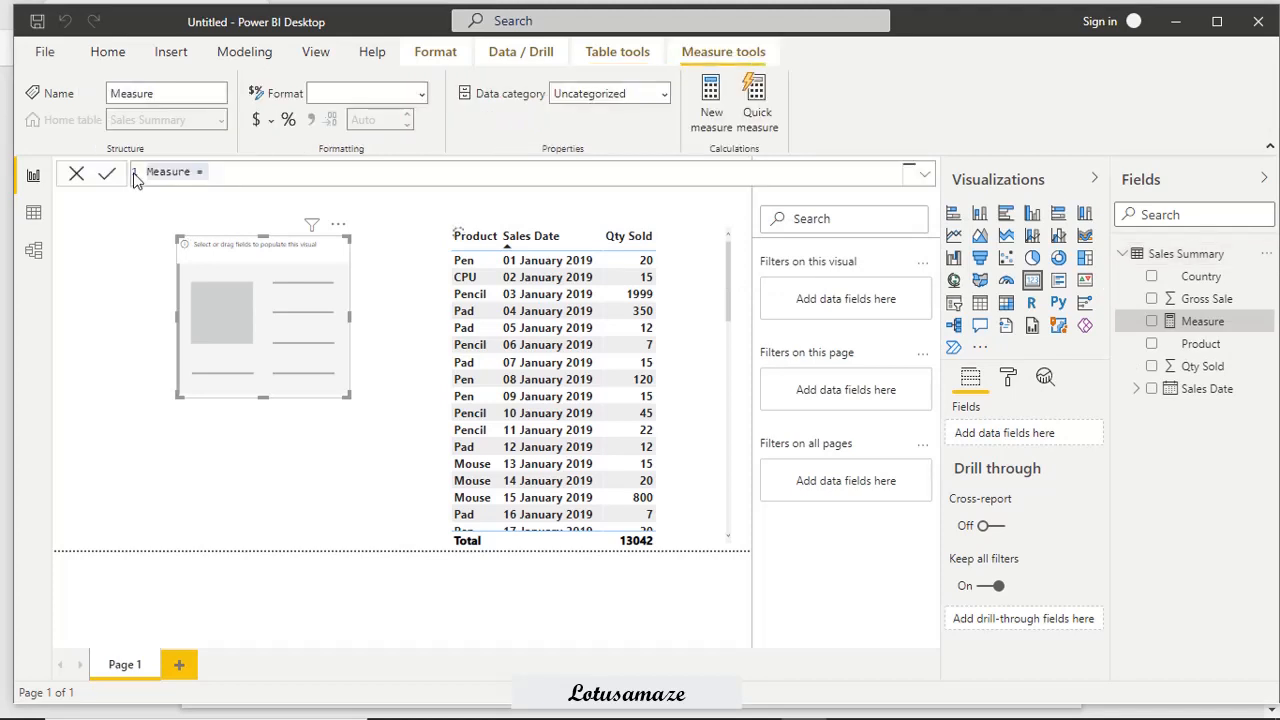
click(230, 173)
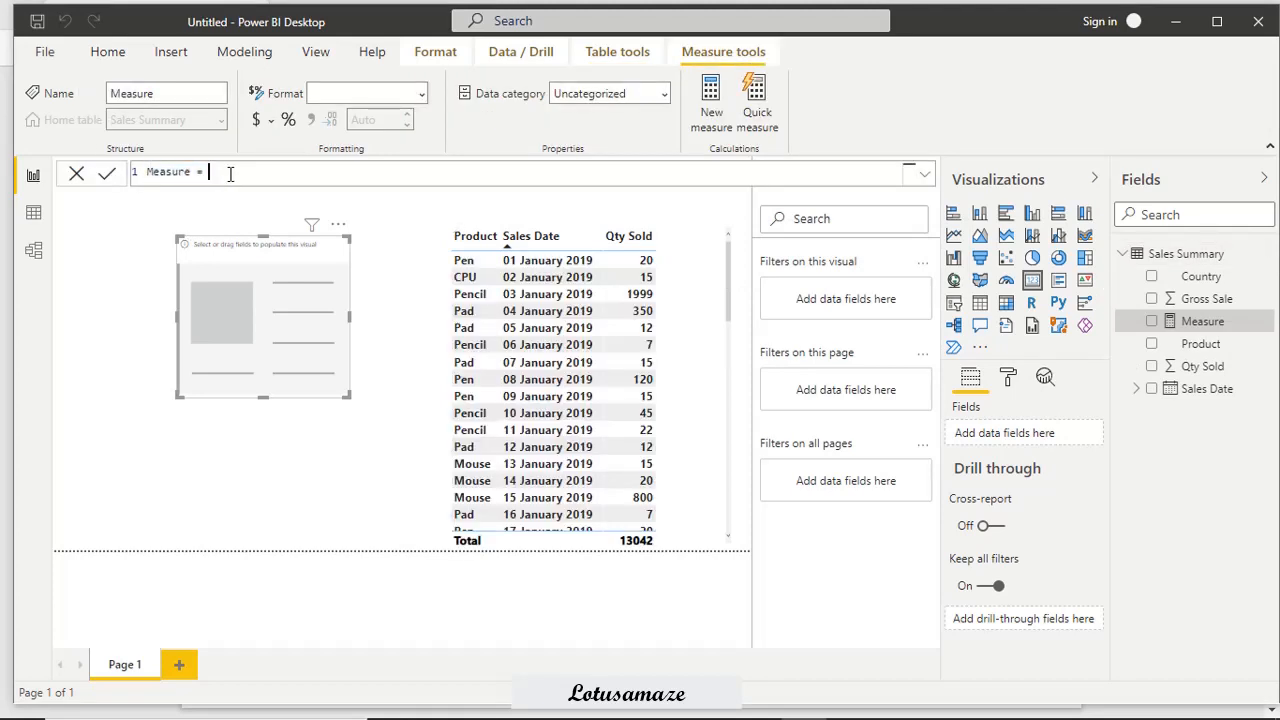
text(CALC)
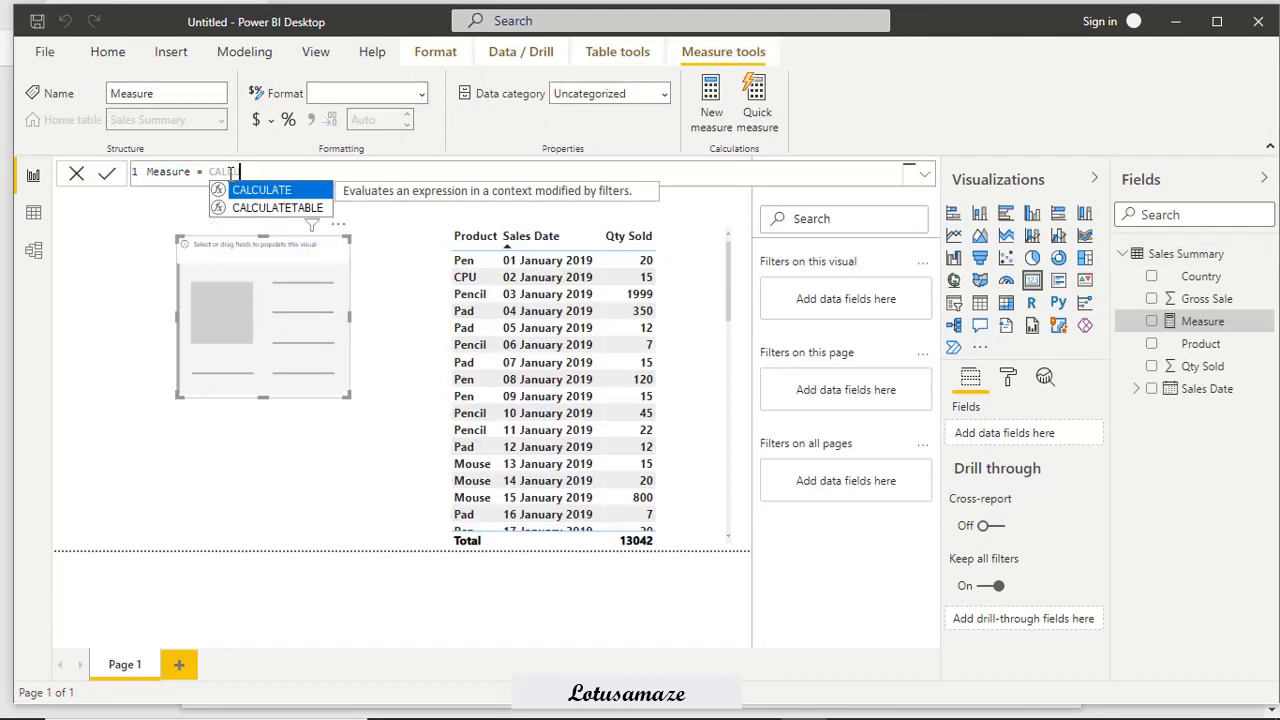
text(ULATE)
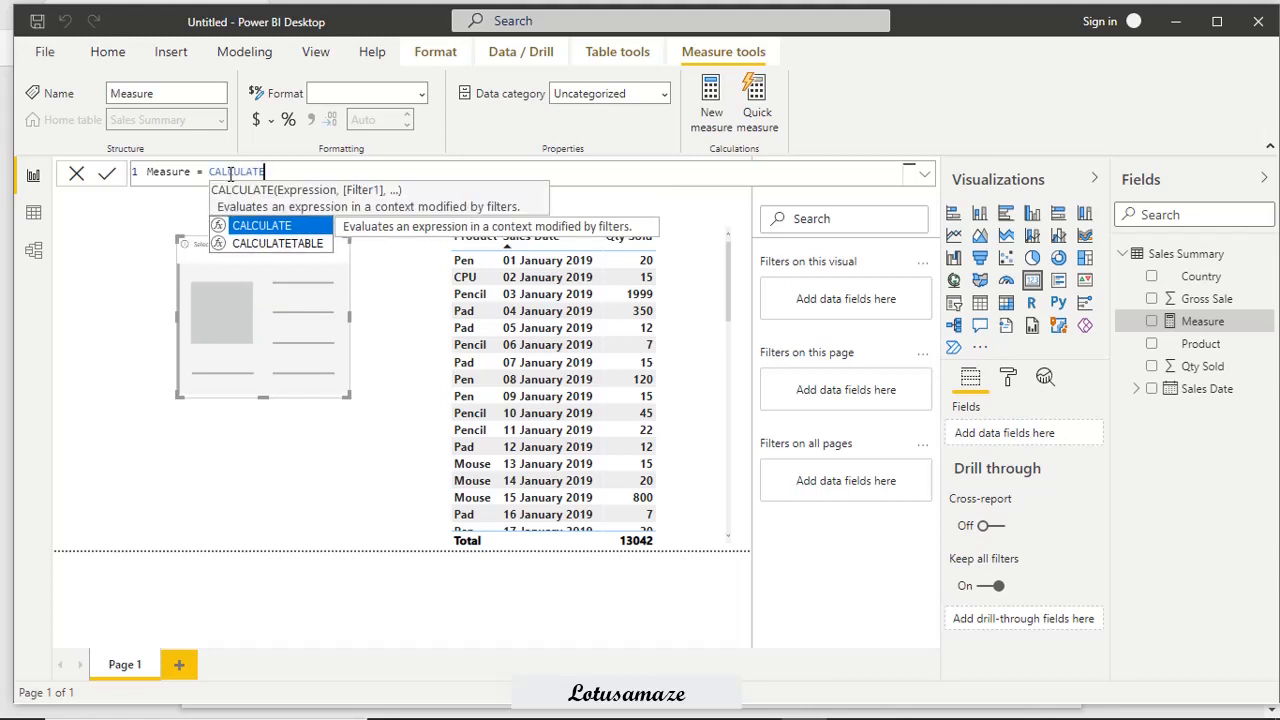
text((SUM()
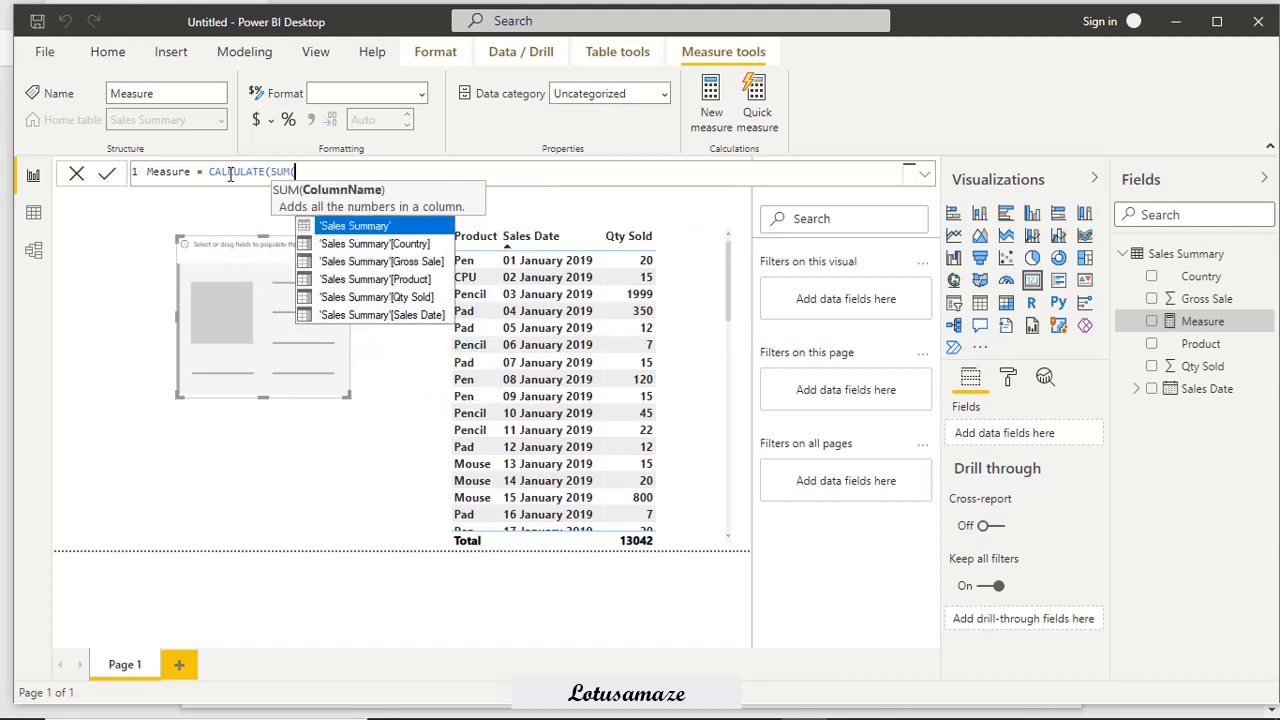
click(393, 298)
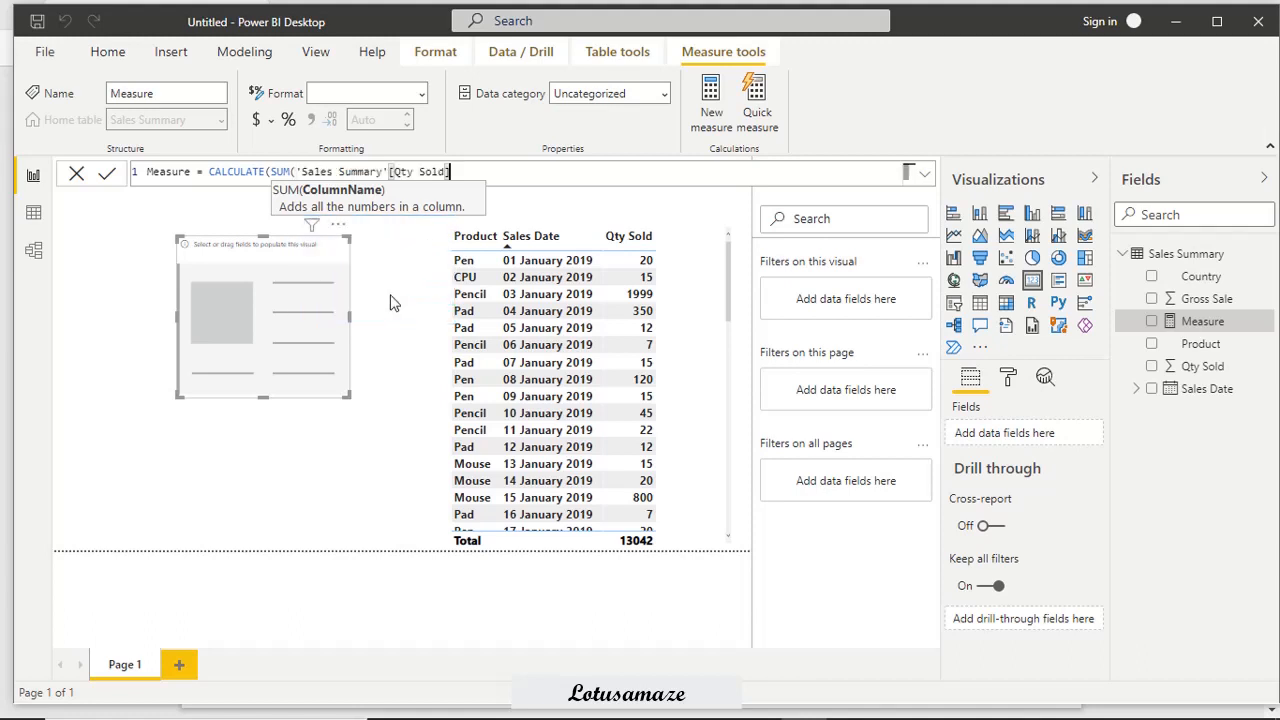
text(),)
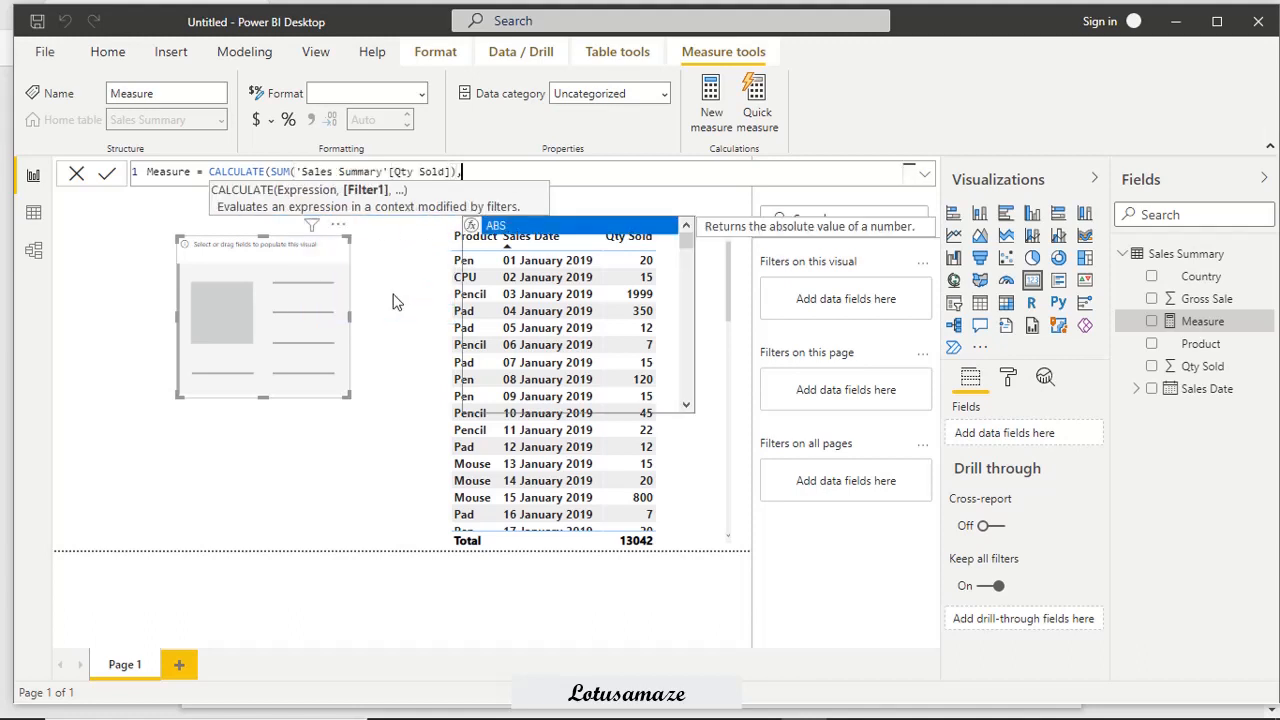
Step: Add a DATESINPERIOD filter to the formula with 'Sales Summary'[Sales Date] as its dates column
text(DAT)
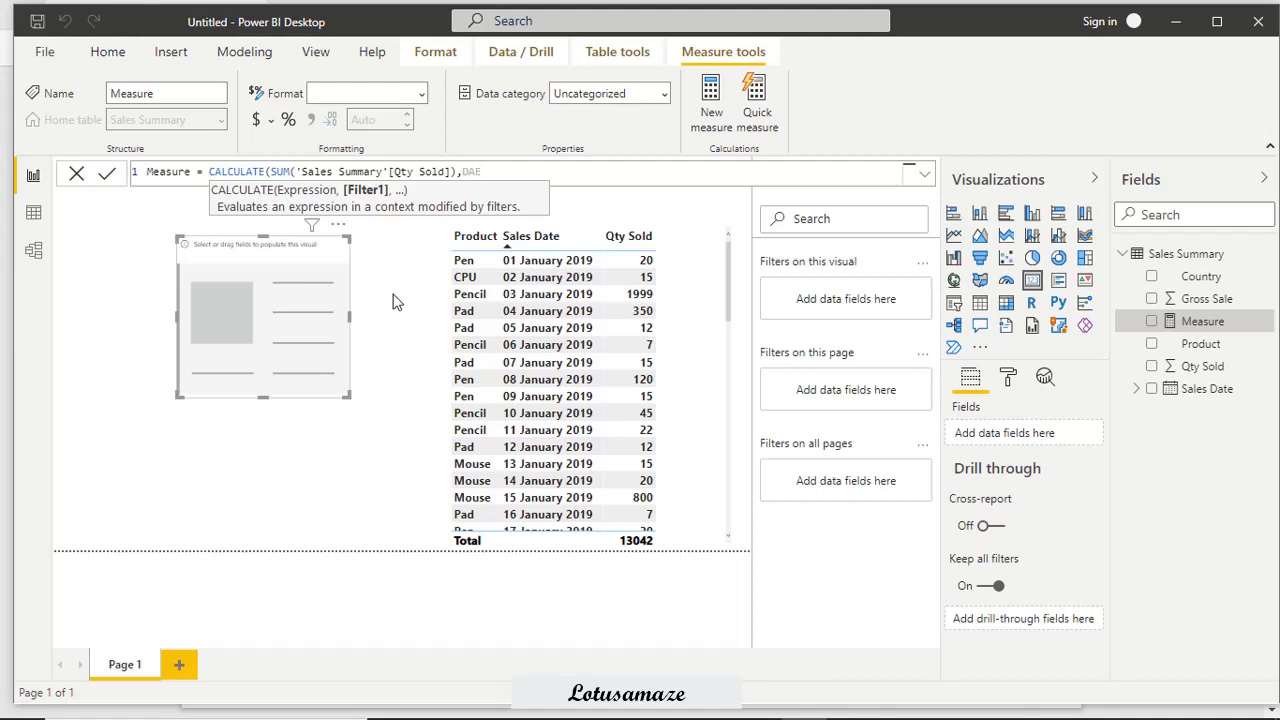
text(ES)
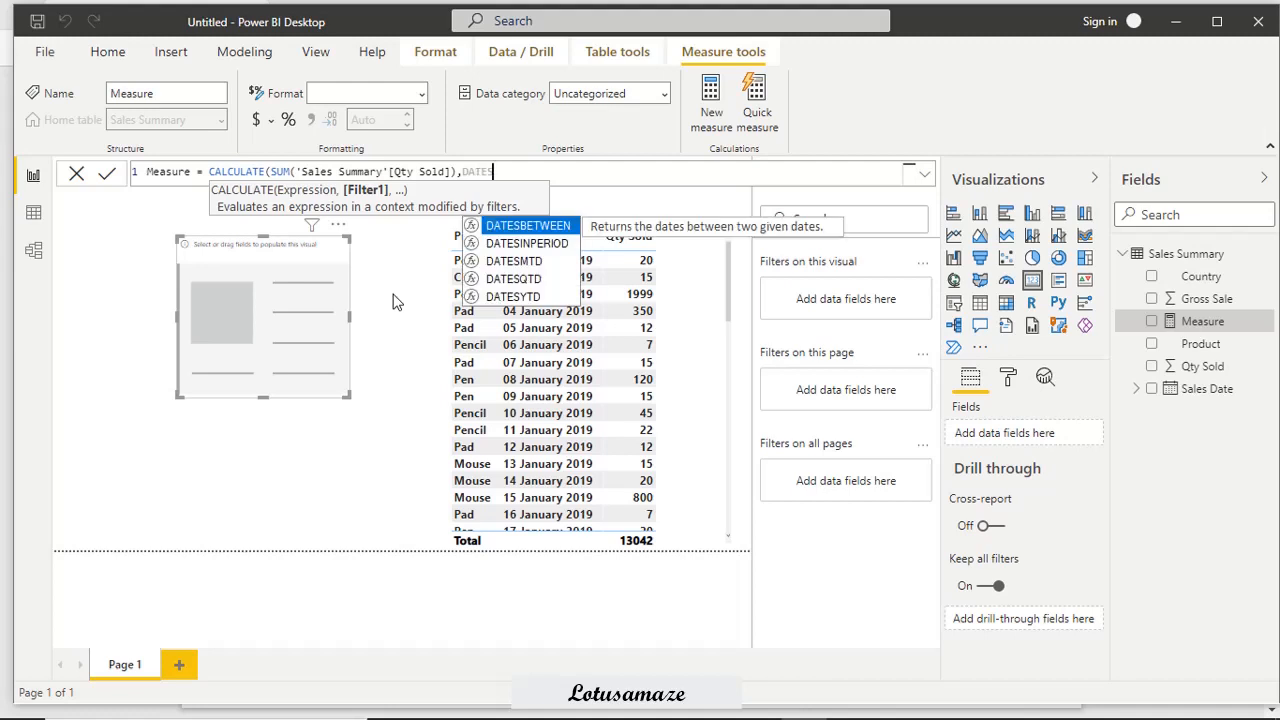
click(558, 246)
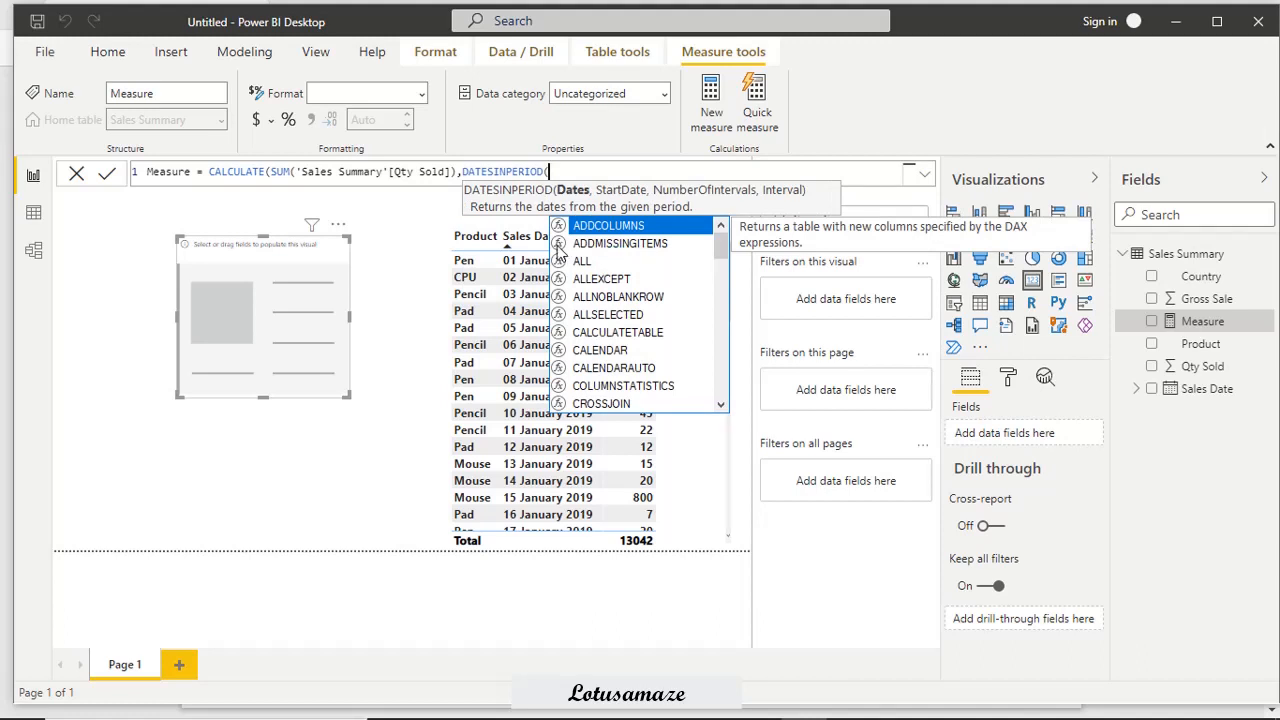
text(S)
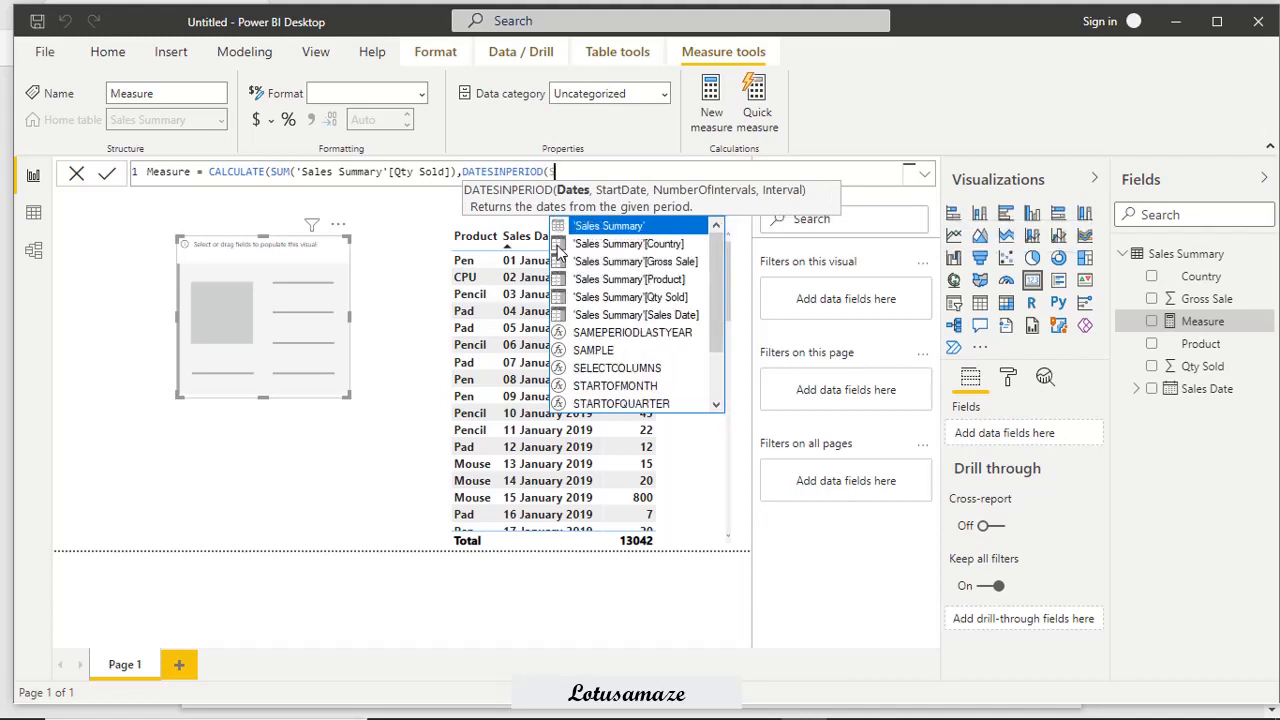
click(687, 316)
text(,)
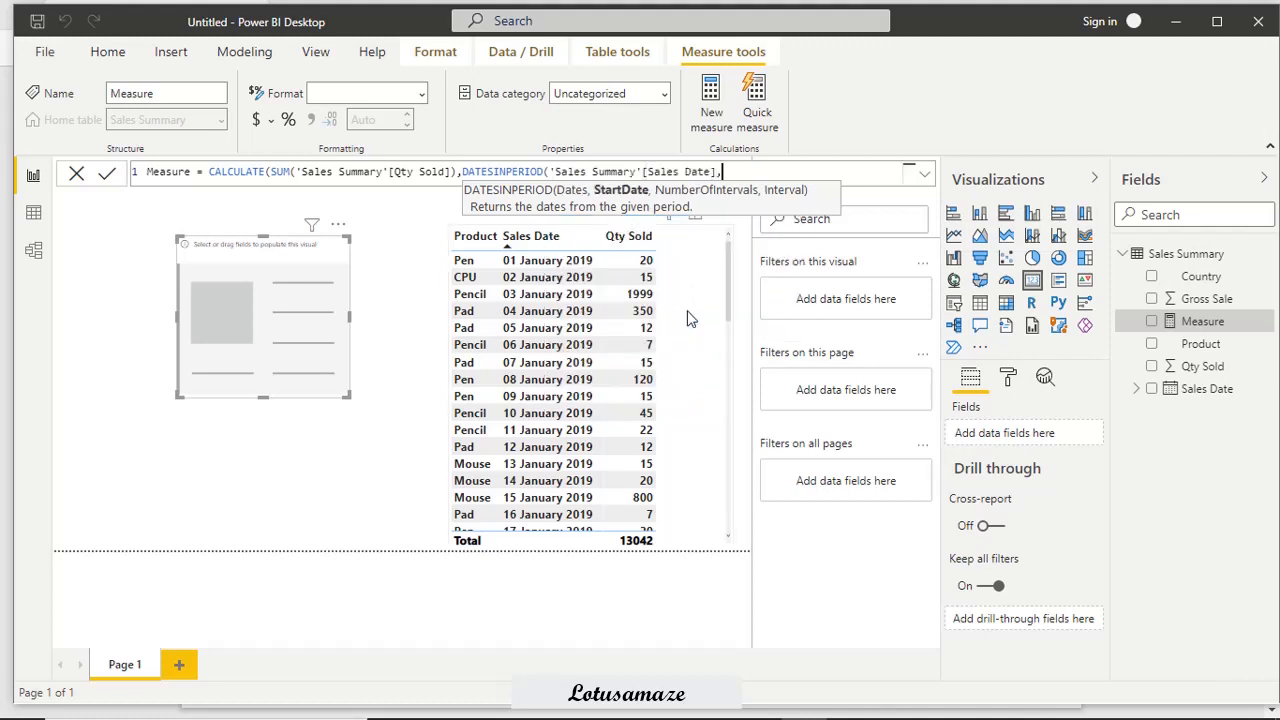
Step: Enter DATE(2019,1,1) as the start date of the DATESINPERIOD filter
text(DATE)
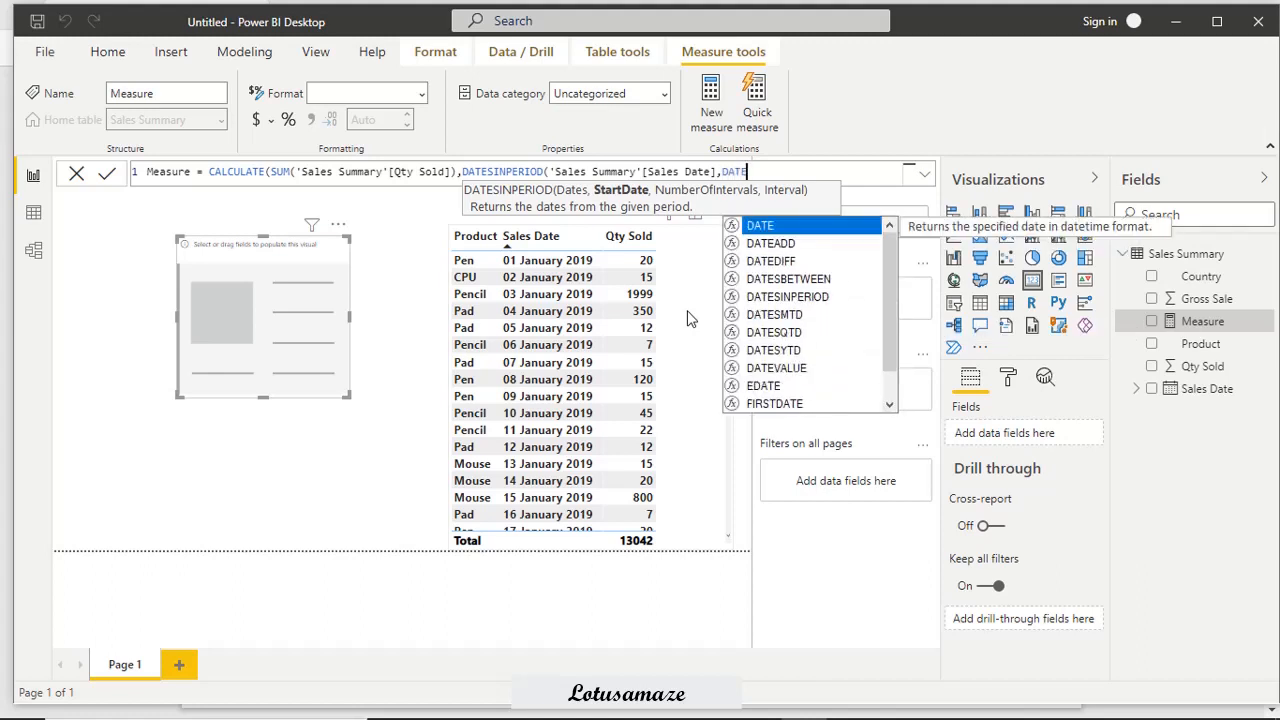
text((201)
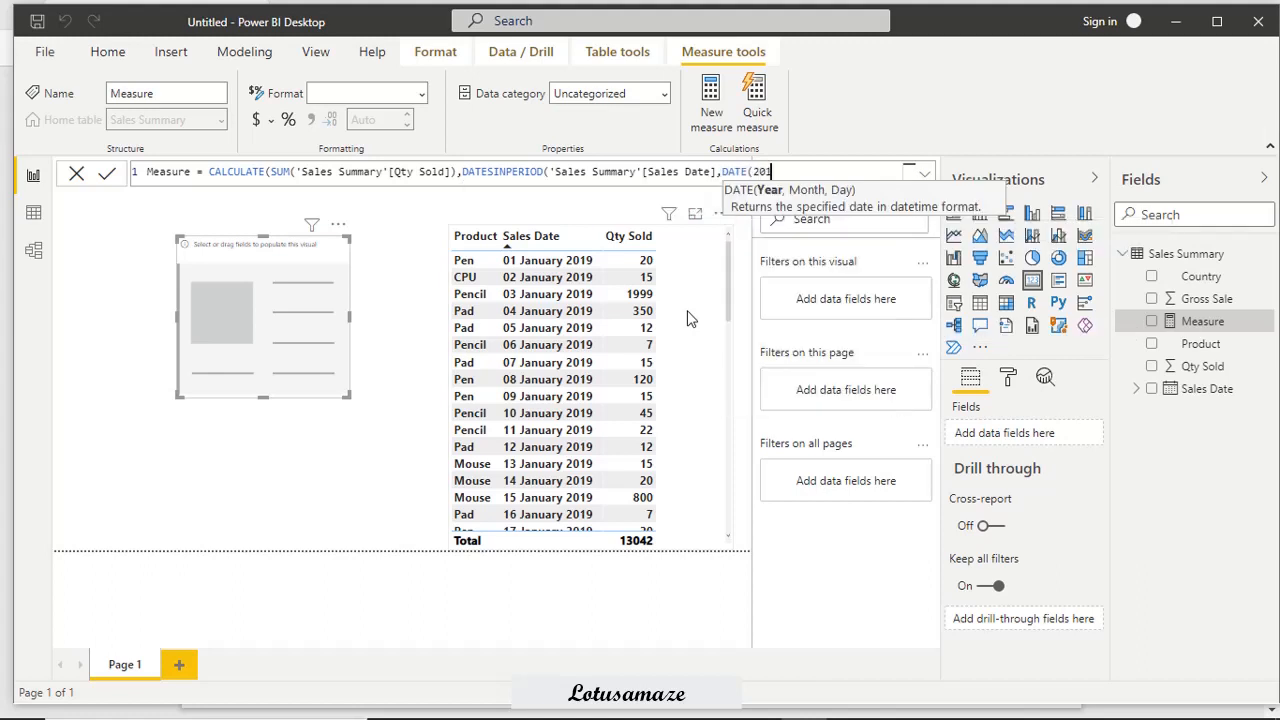
text(9,1,1,)
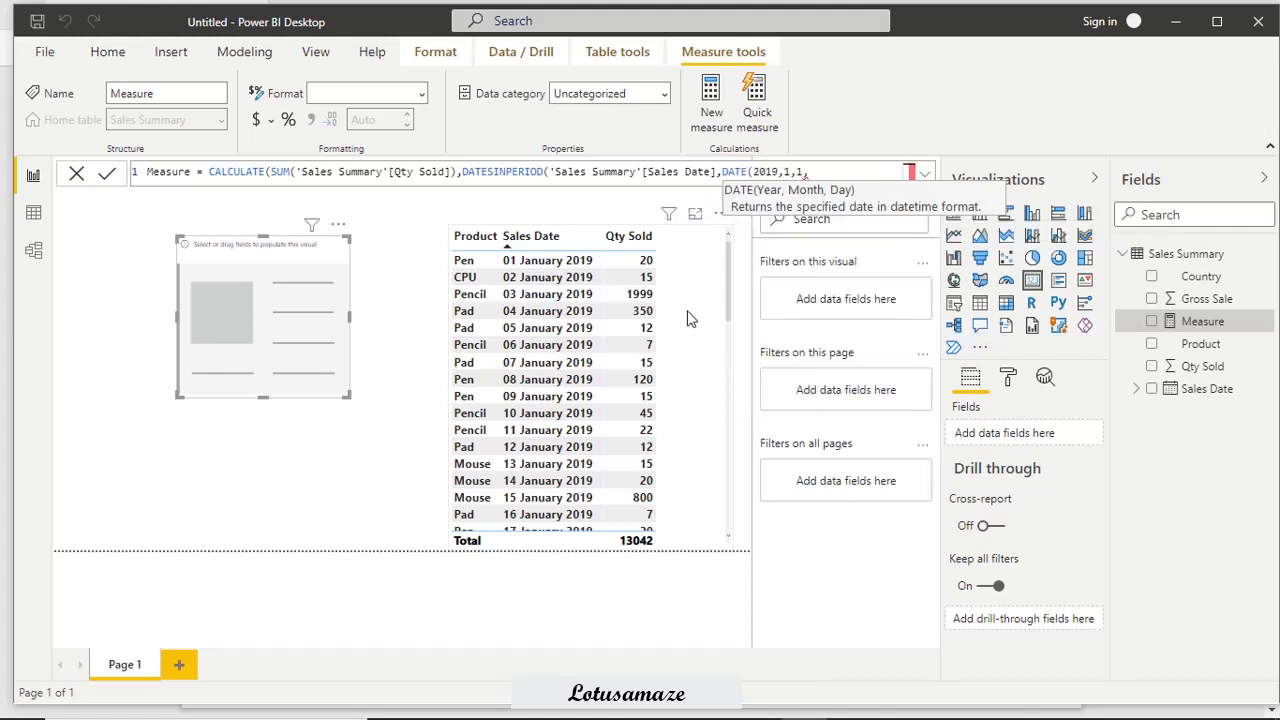
key(BackSpace)
text(),)
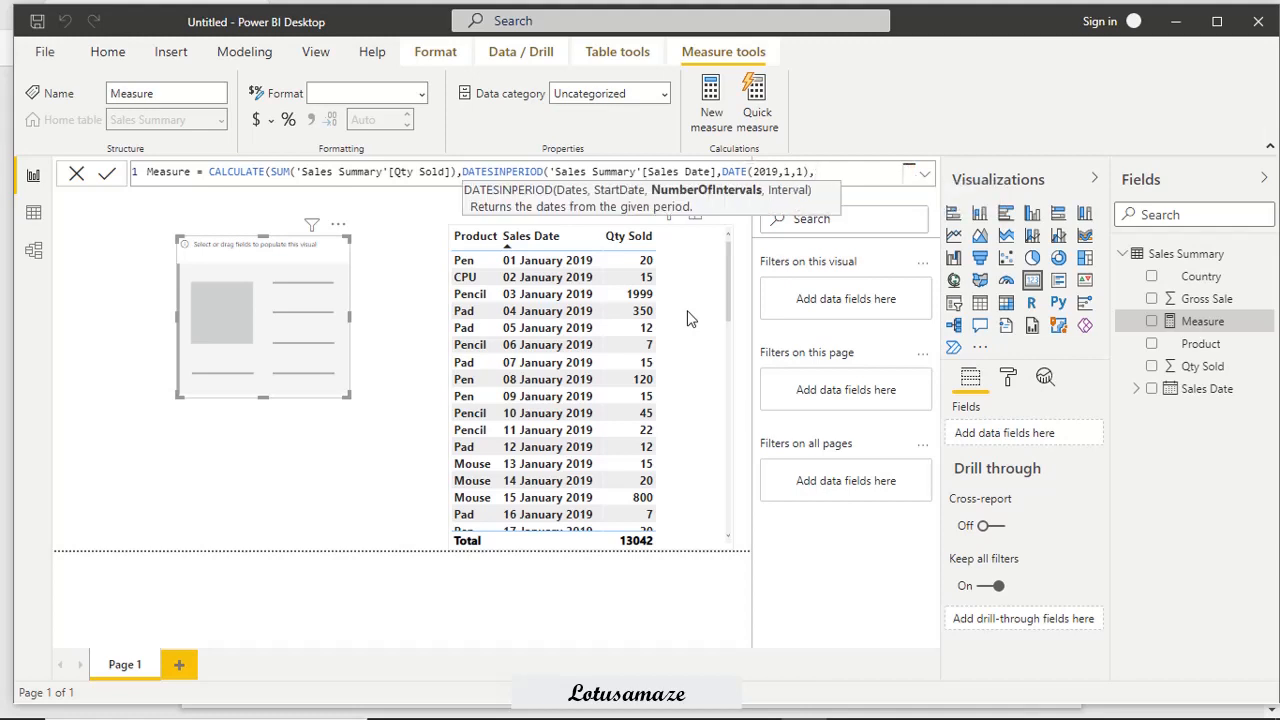
Step: Complete and commit the formula with 1 interval of DAY, and show Measure in the empty card visual
text(1,)
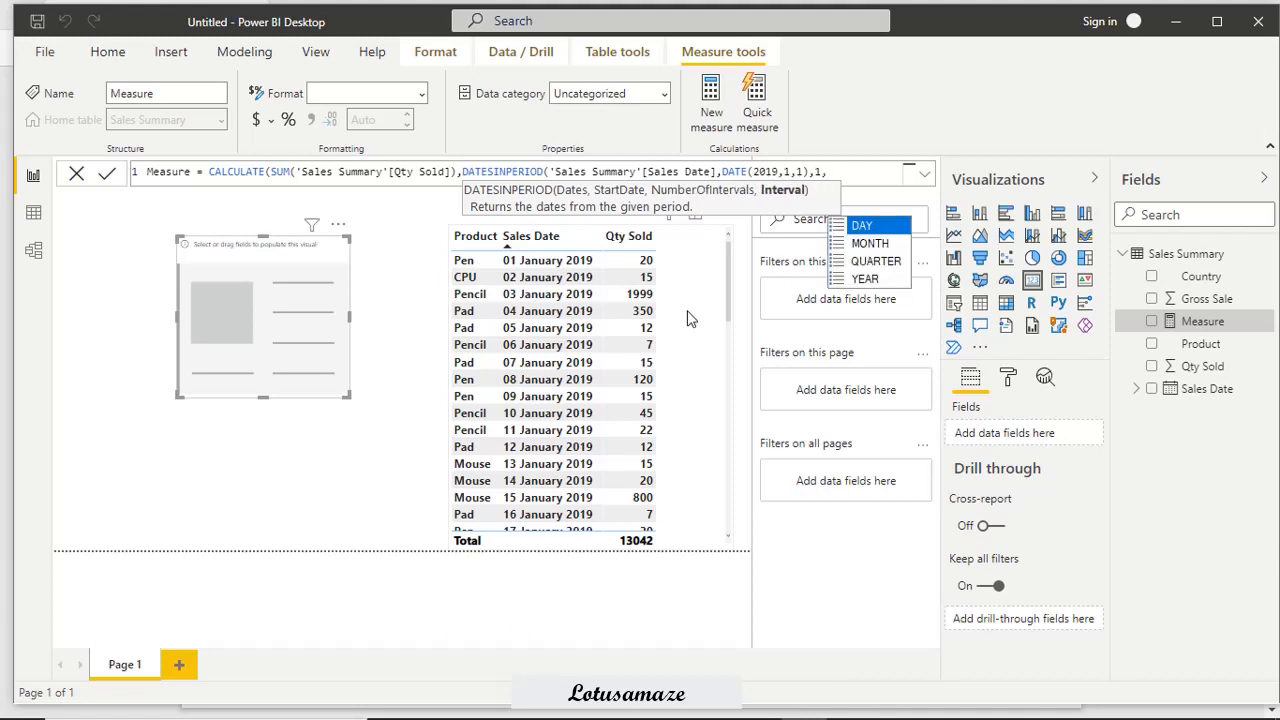
click(866, 232)
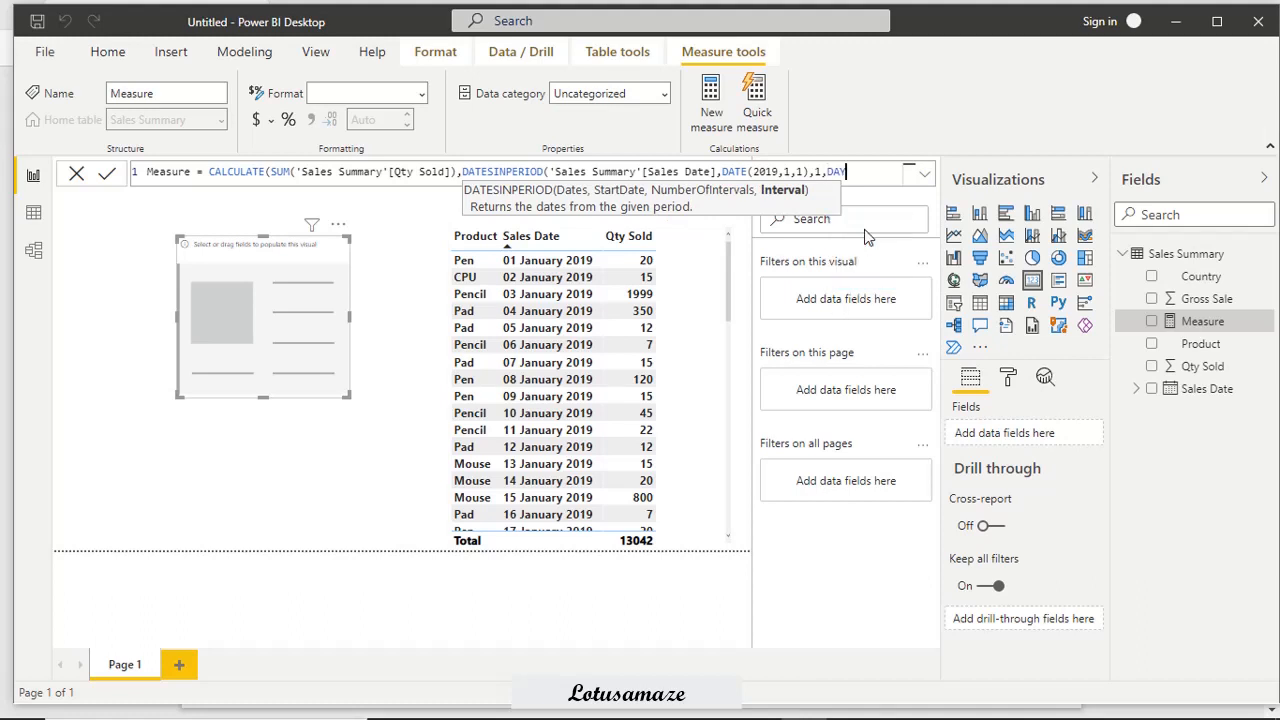
text())
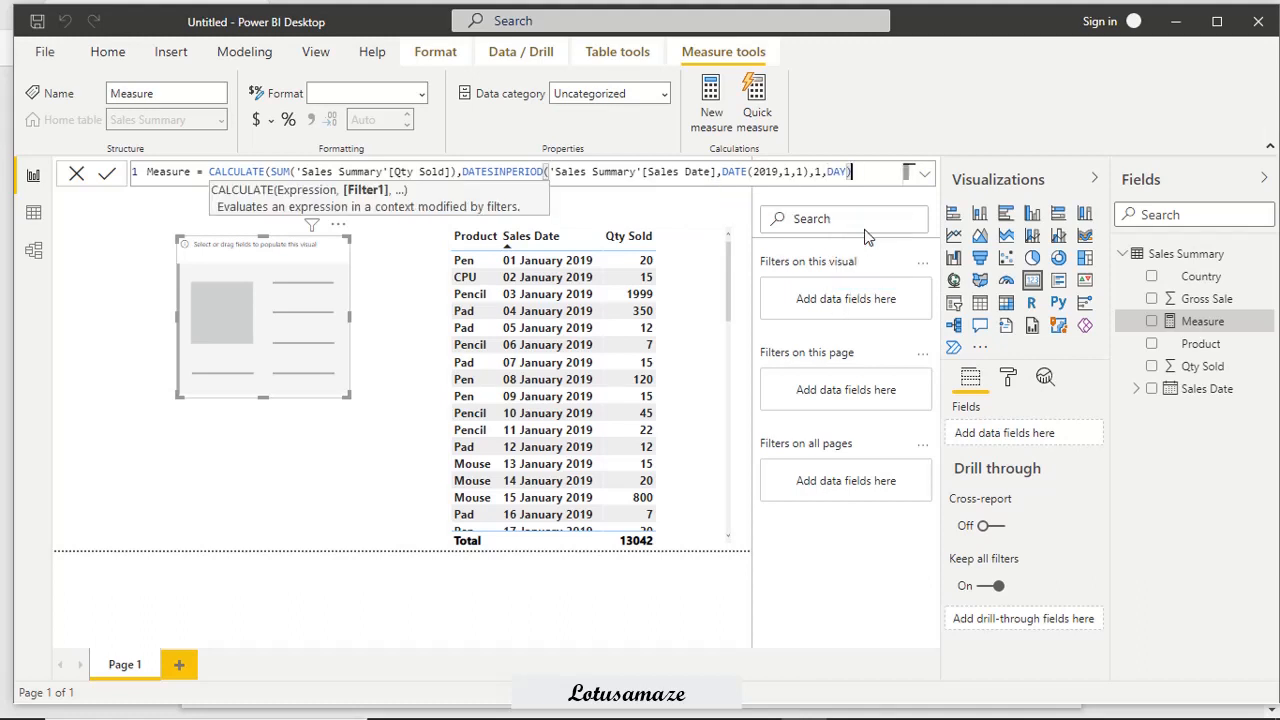
click(109, 176)
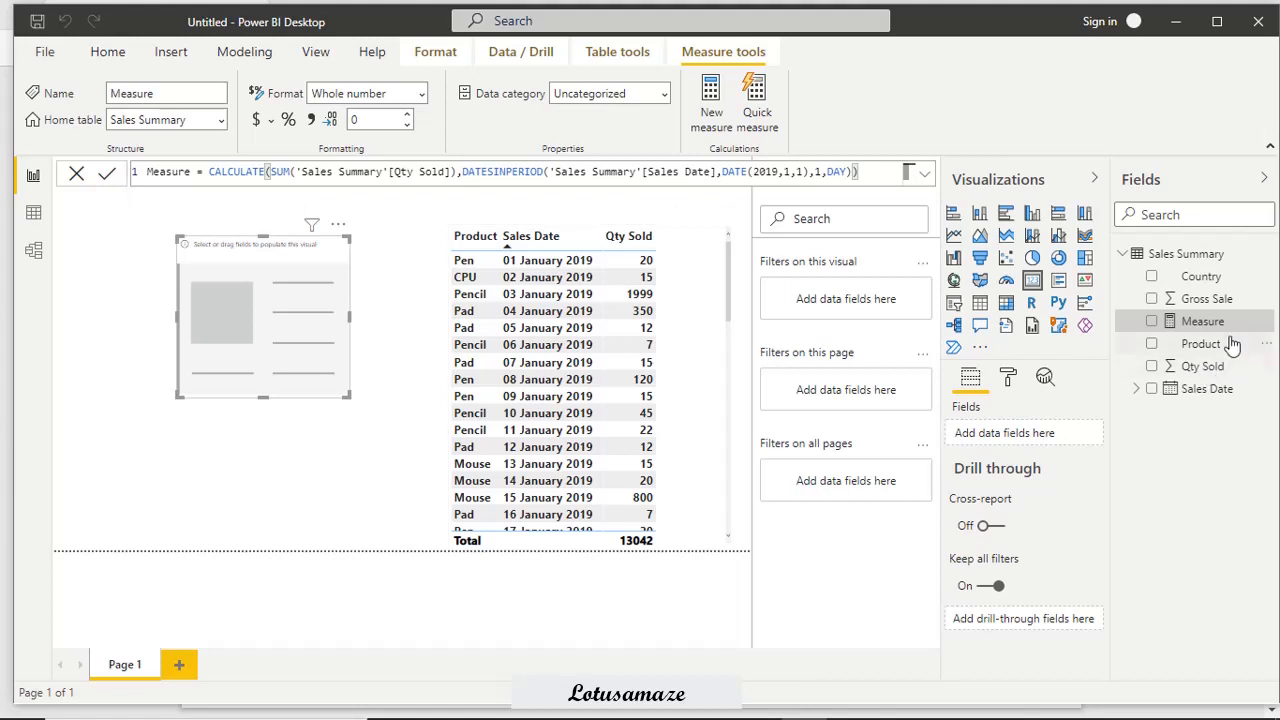
drag(1222, 325, 329, 326)
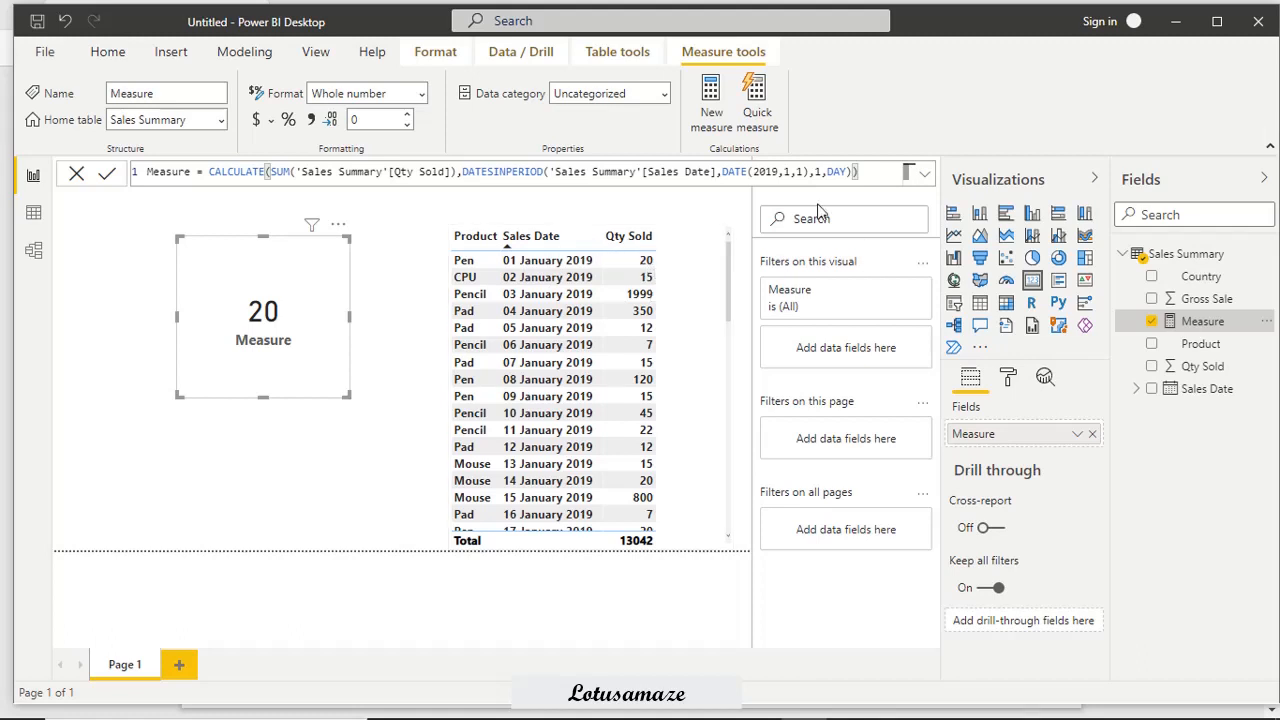
Step: Change the number of intervals in the DATESINPERIOD filter to 2 and commit the measure
click(822, 171)
text(2)
click(103, 178)
Step: Change the number of intervals in the DATESINPERIOD filter to 3 and commit the measure
drag(822, 173, 816, 173)
text(3)
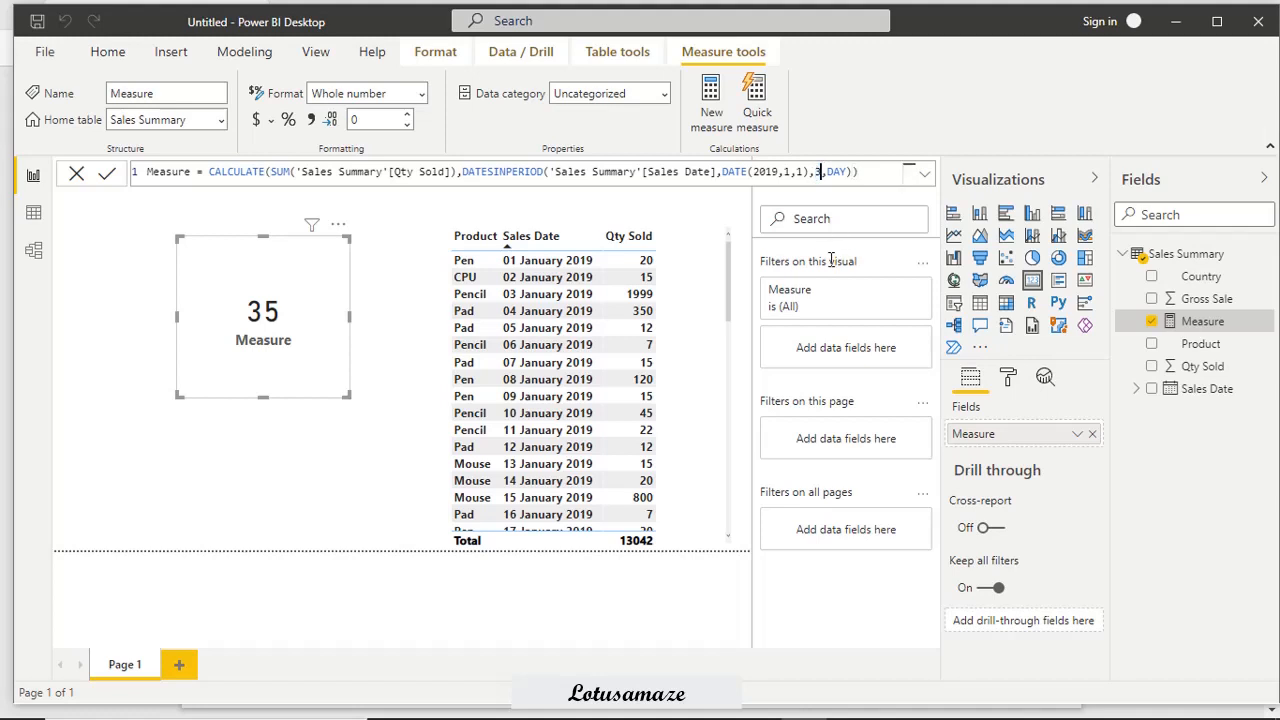
click(106, 175)
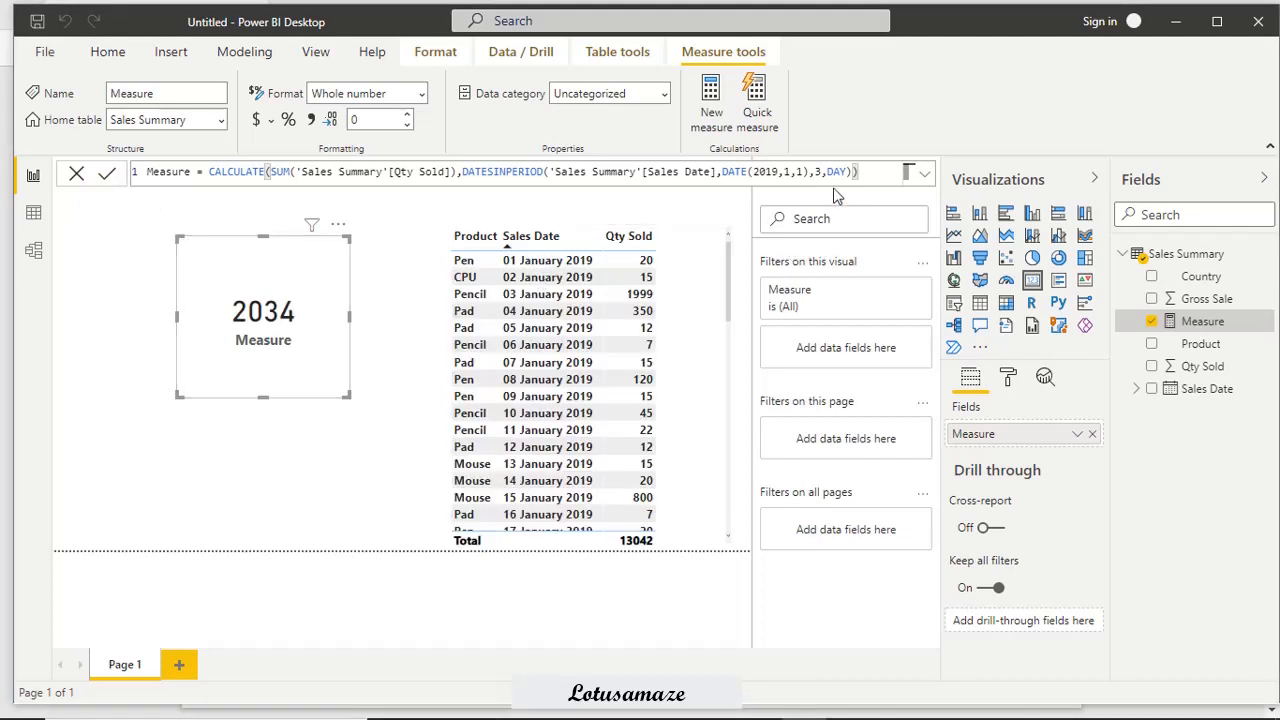
Step: Change the DATESINPERIOD filter to 1 interval of MONTH and commit the measure
click(818, 172)
key(BackSpace)
text(1)
double_click(838, 172)
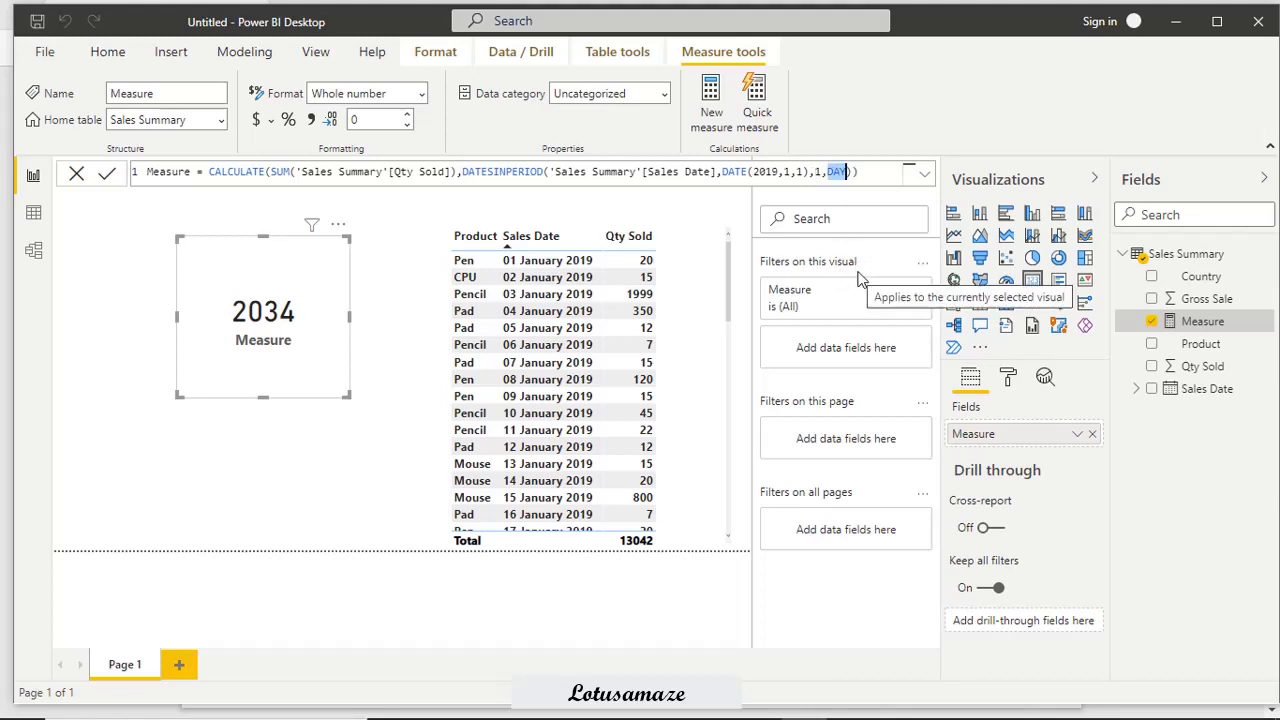
text(M)
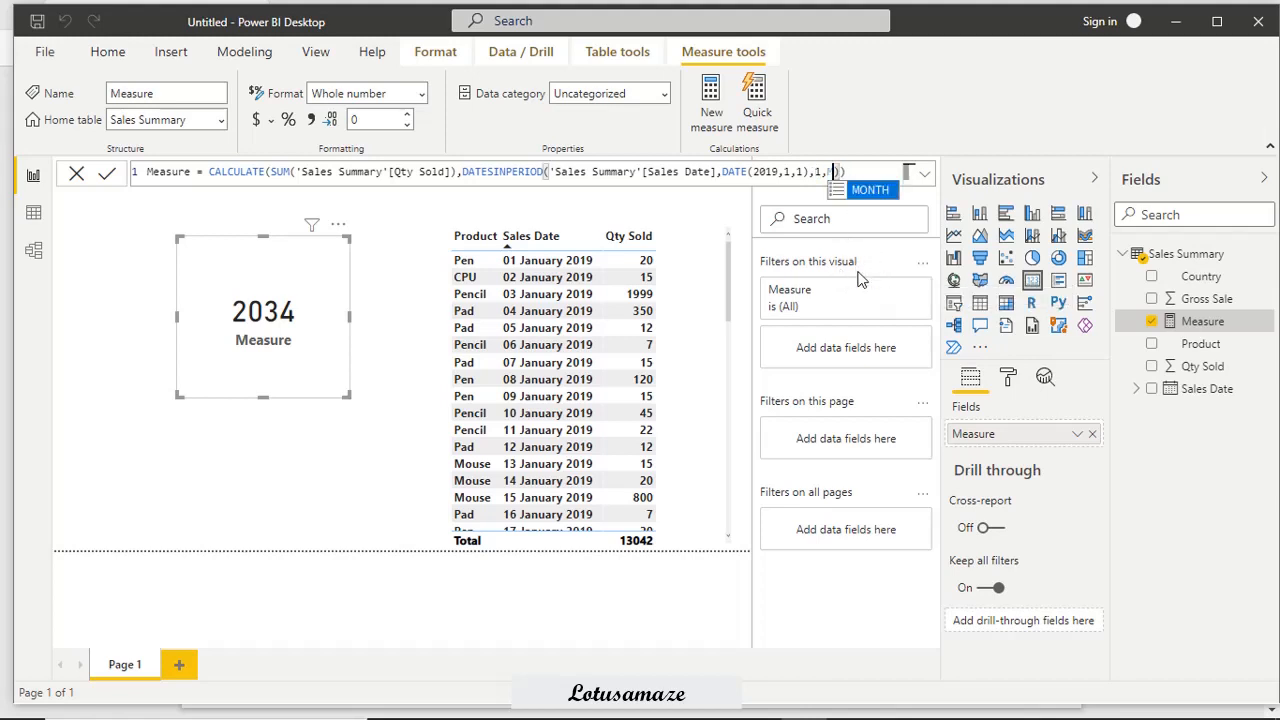
click(870, 192)
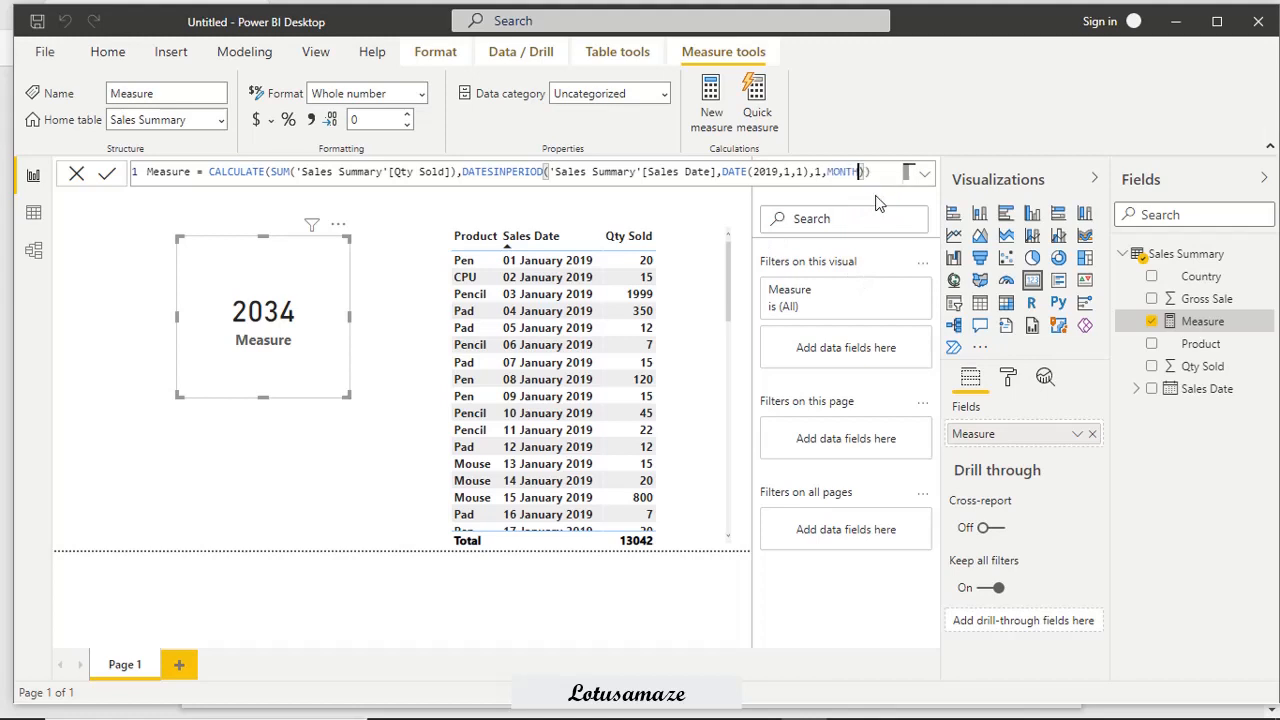
click(108, 175)
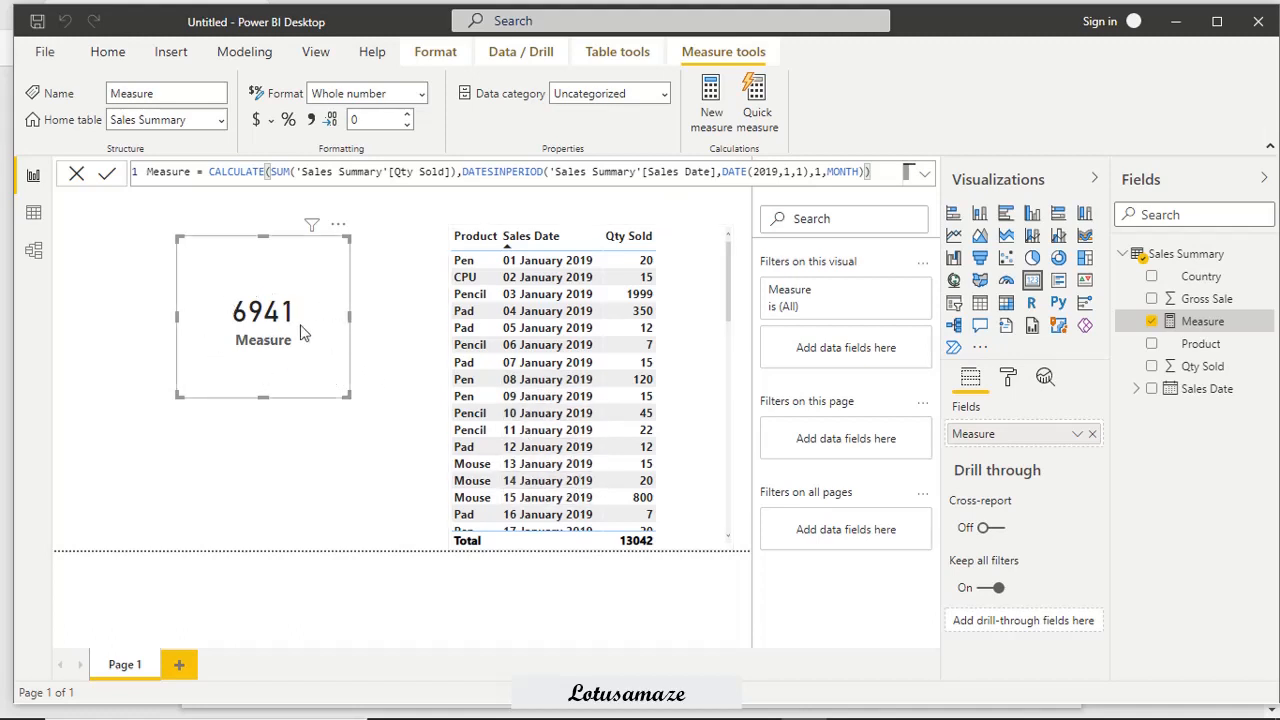
Step: Change the interval type in the DATESINPERIOD filter to YEAR and commit the measure
double_click(848, 171)
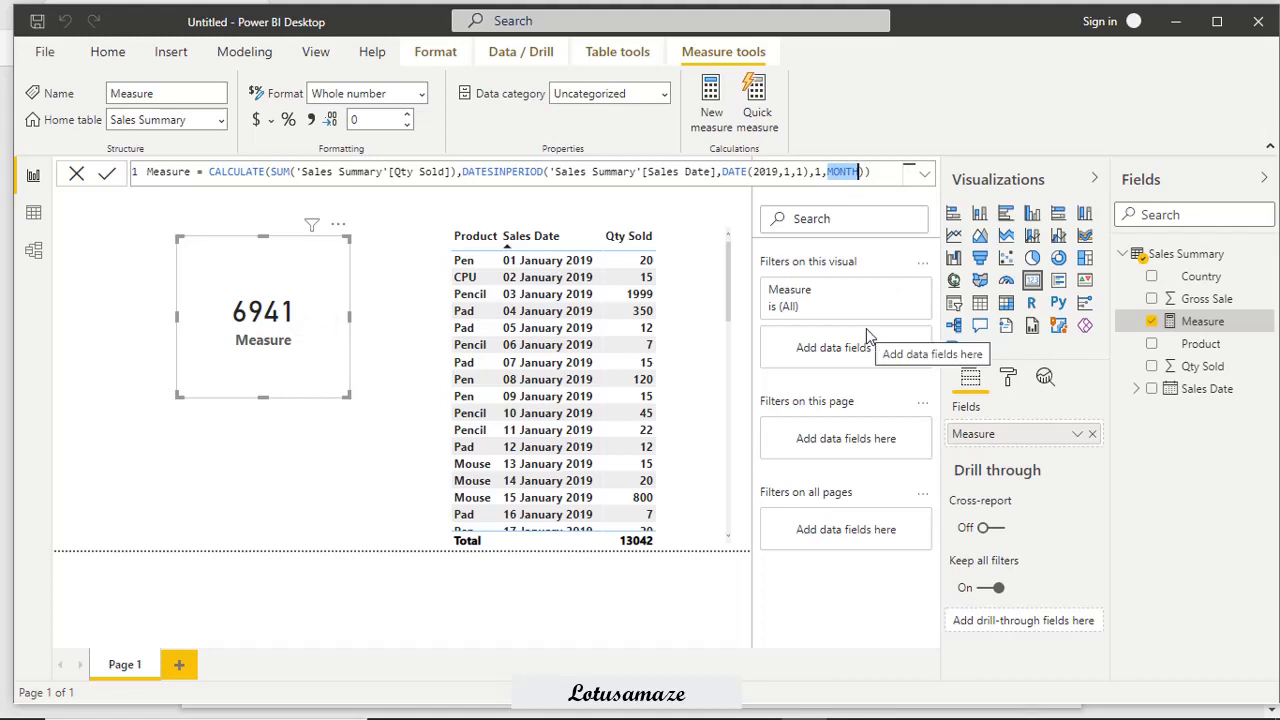
text(Y)
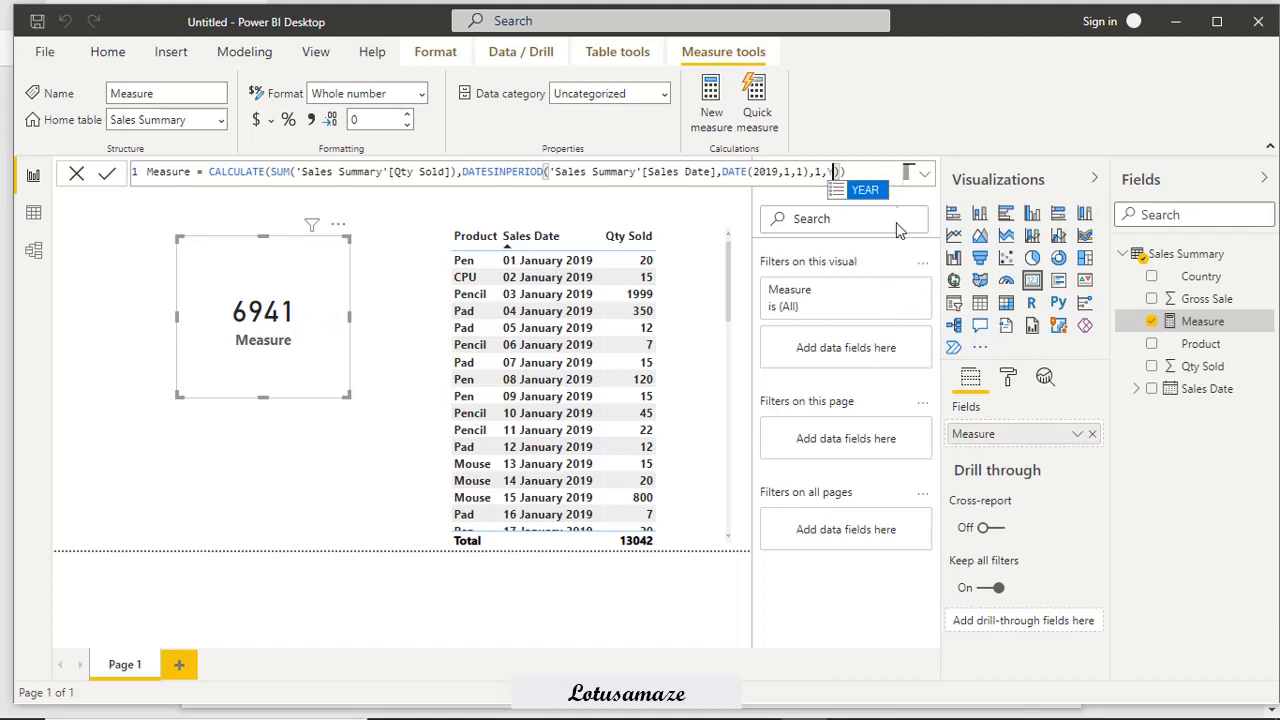
click(876, 193)
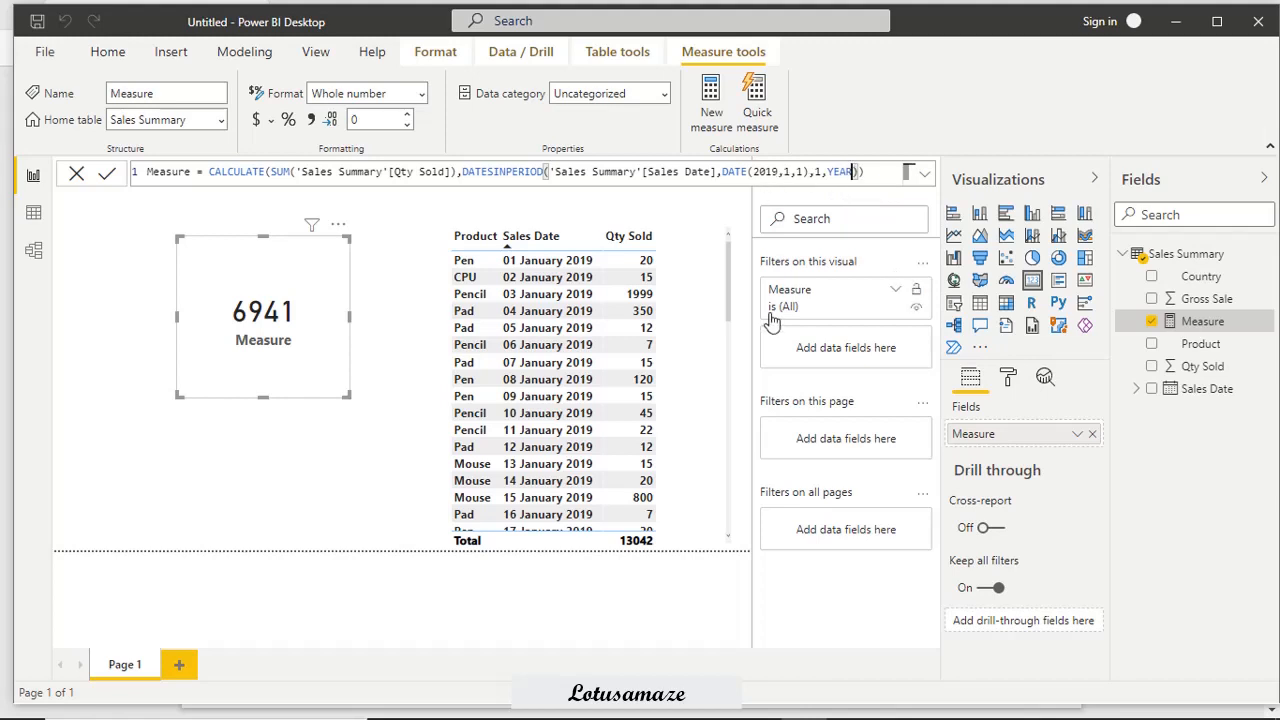
click(108, 175)
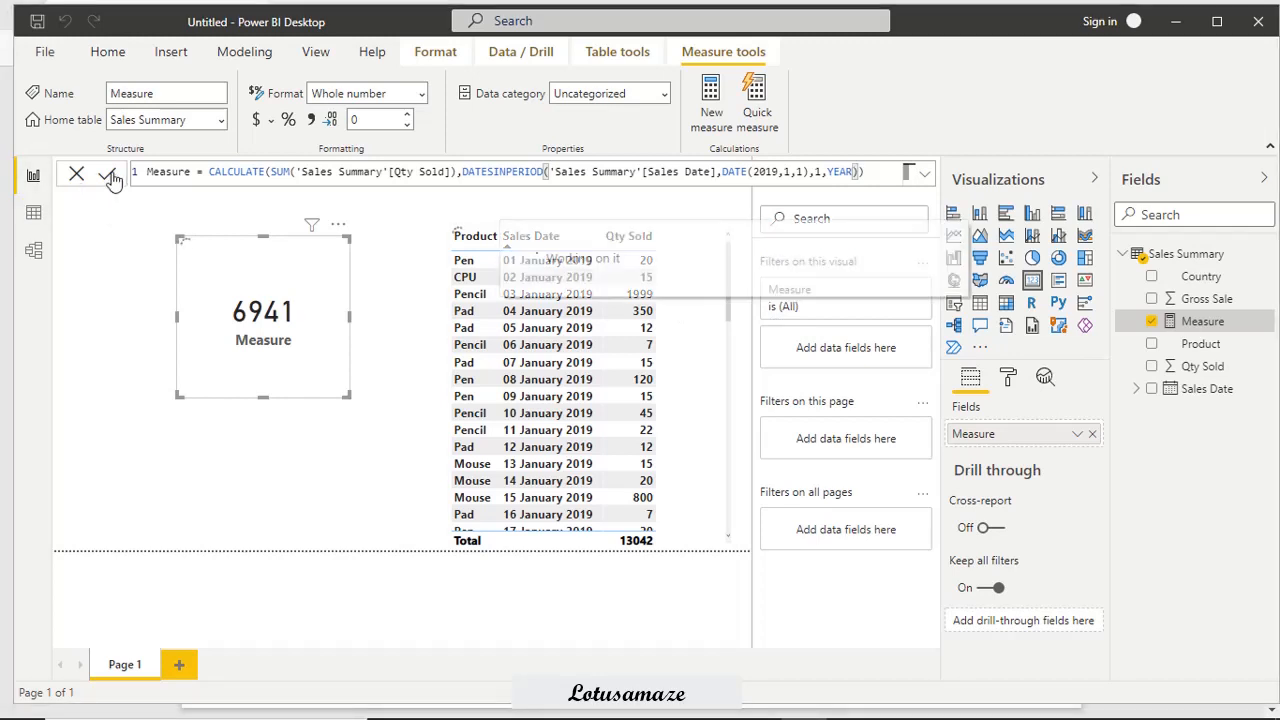